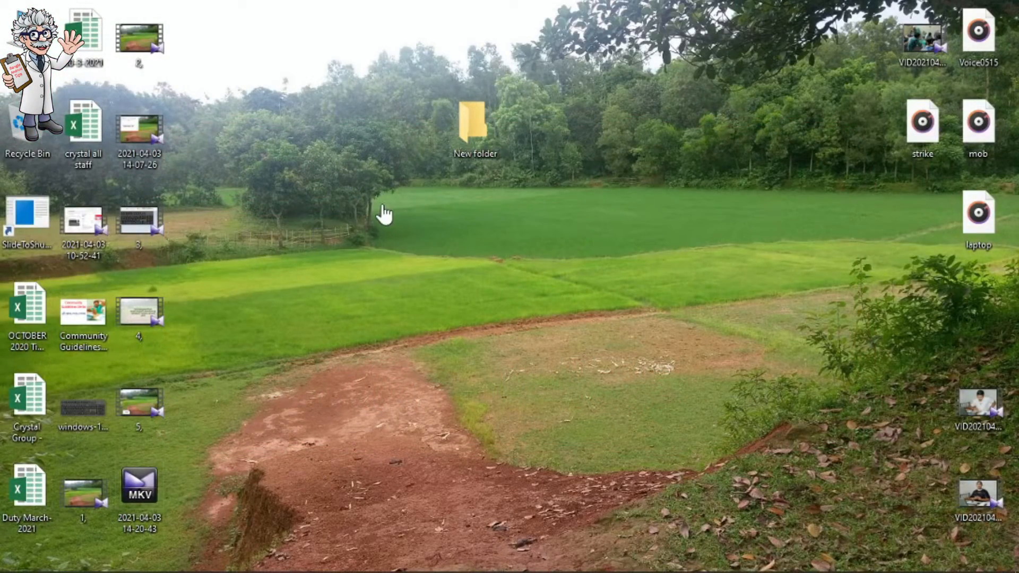
Delete New folder from the desktop and open the Recycle Bin
right_click(471, 125)
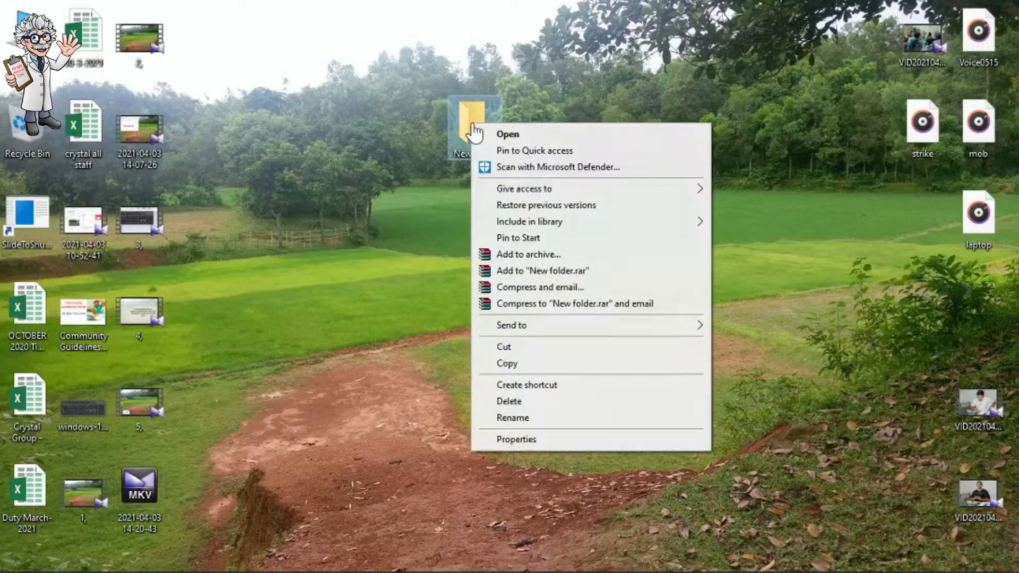
left_click(510, 402)
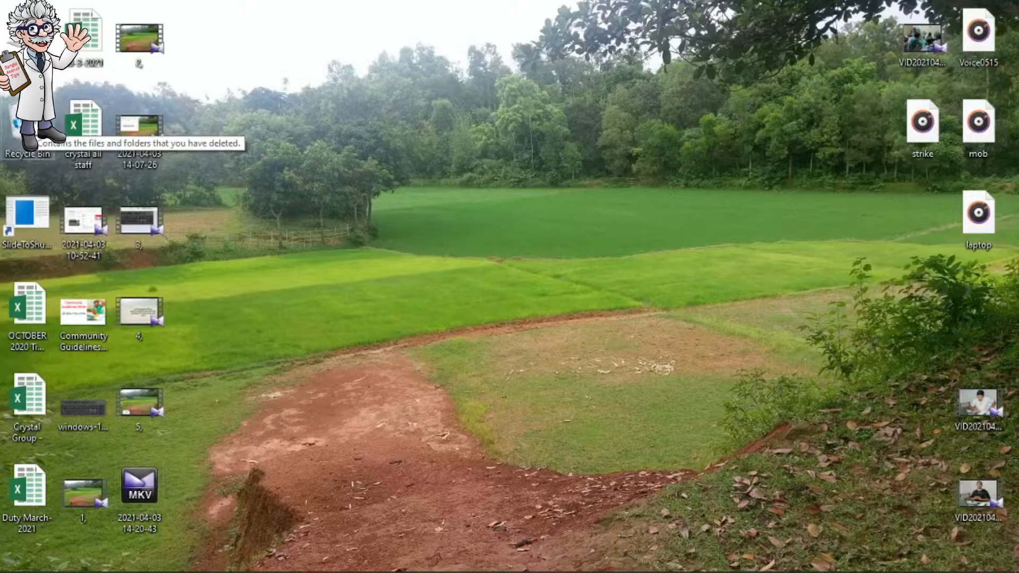
double_click(27, 125)
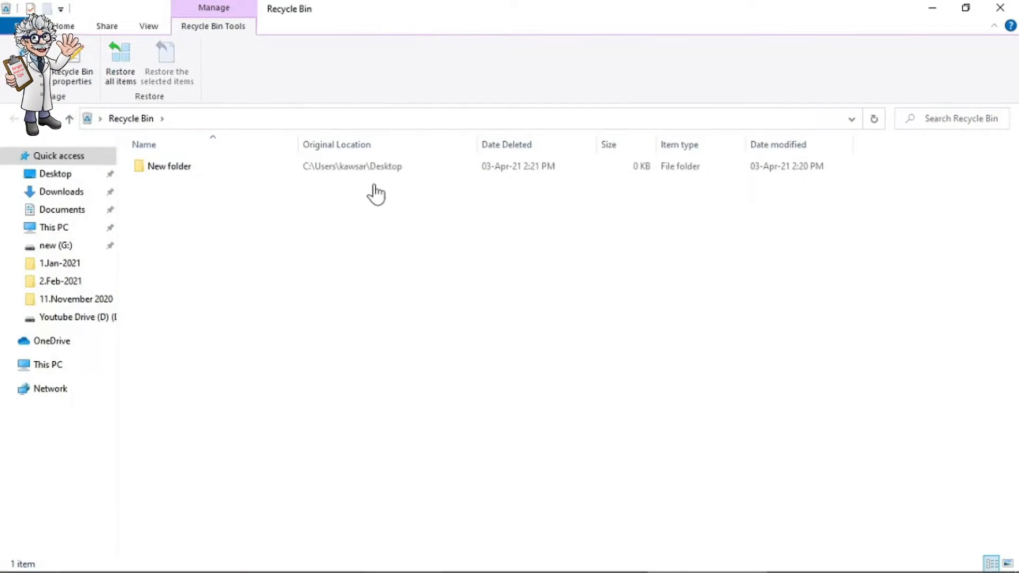
Cut New folder out of the Recycle Bin and paste it back onto the desktop
left_click(336, 169)
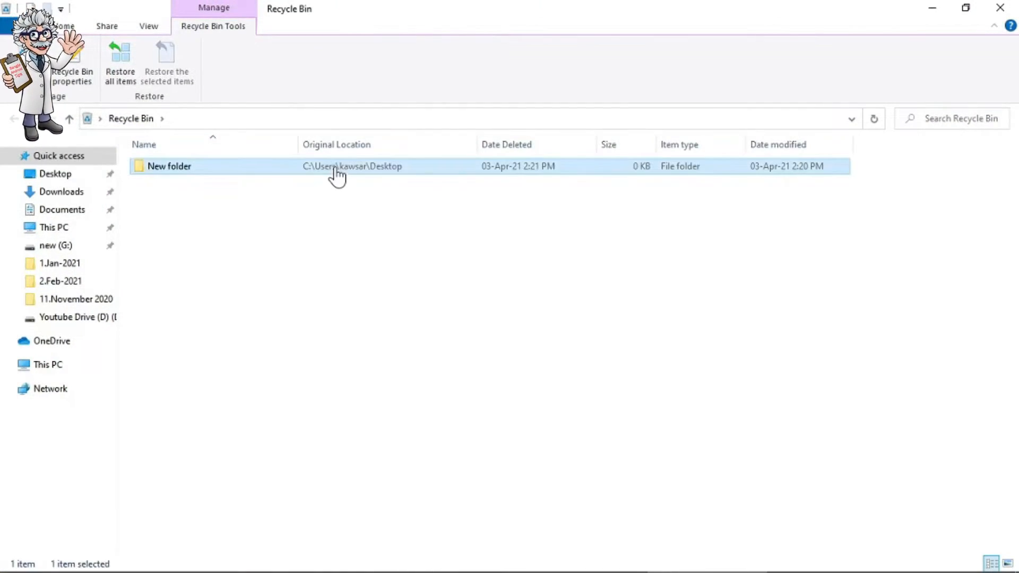
right_click(336, 171)
left_click(371, 203)
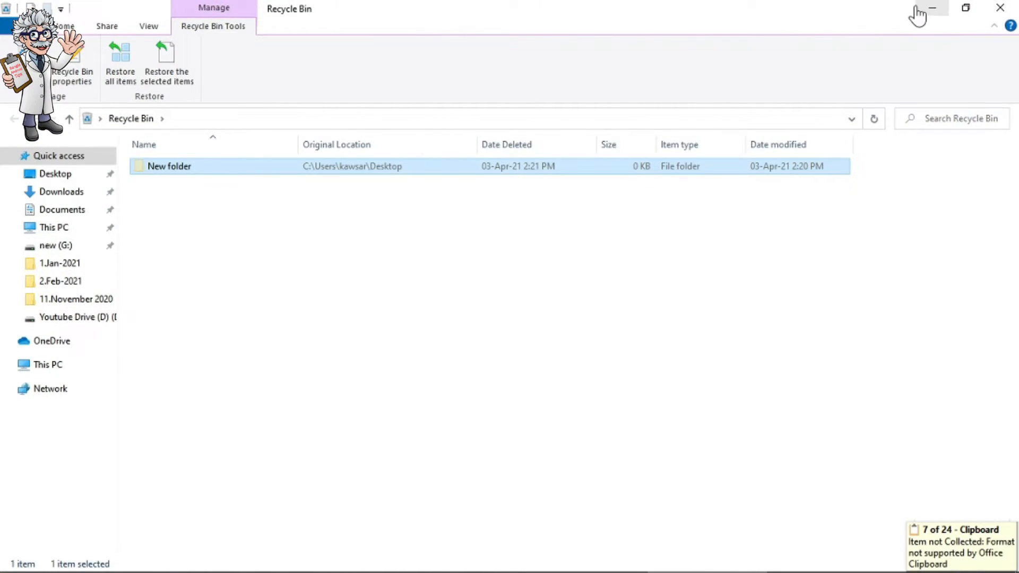
left_click(916, 7)
right_click(544, 121)
left_click(567, 188)
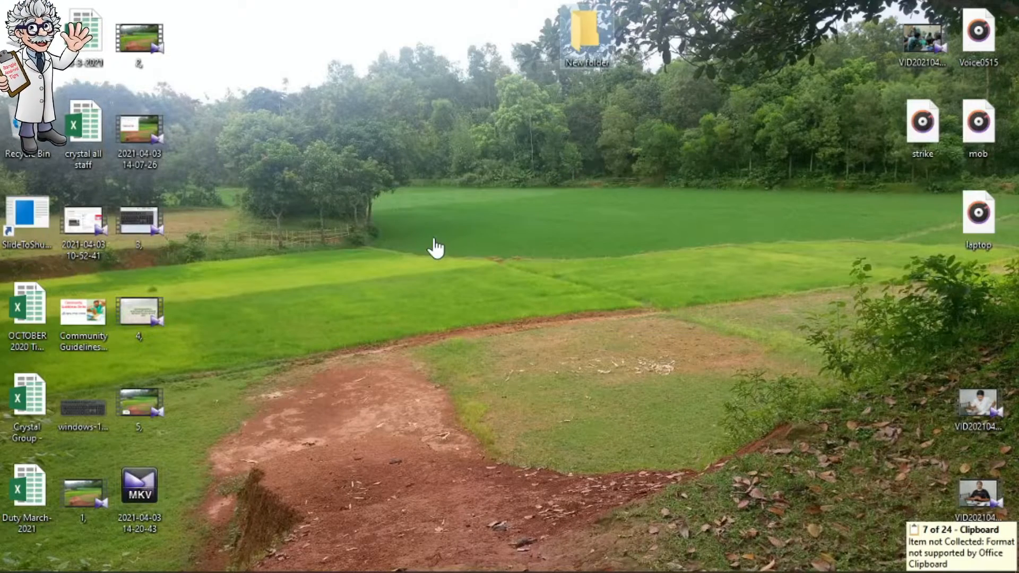
Refresh the desktop and move New folder down to the open area nearer the middle of the wallpaper
right_click(427, 157)
left_click(449, 198)
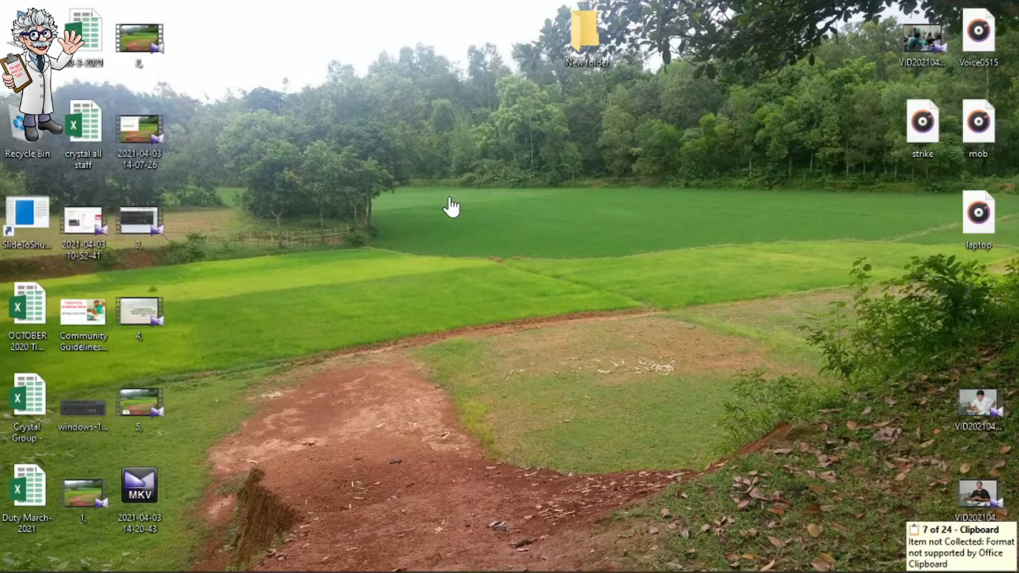
left_click_drag(586, 33, 467, 130)
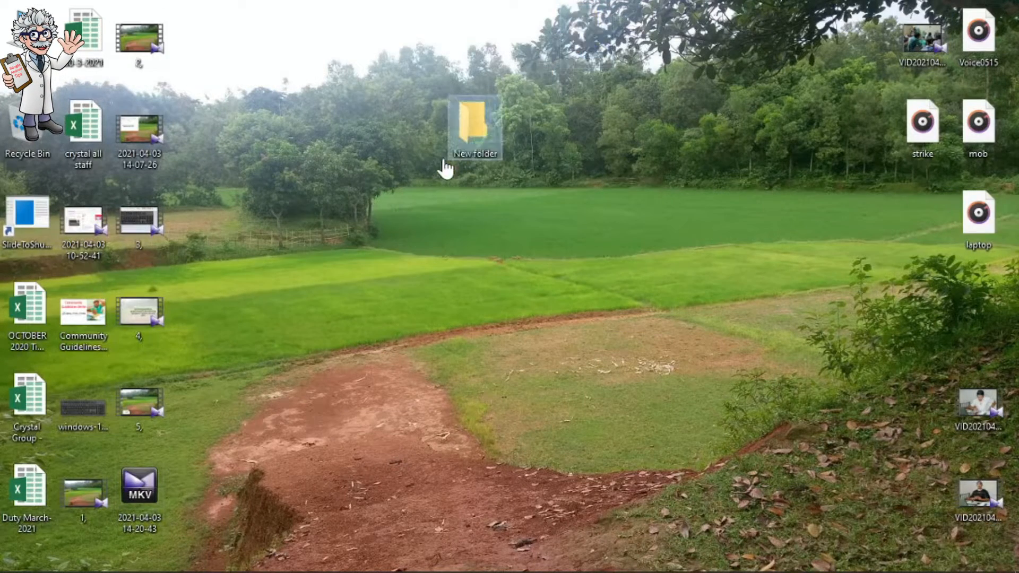
left_click(356, 264)
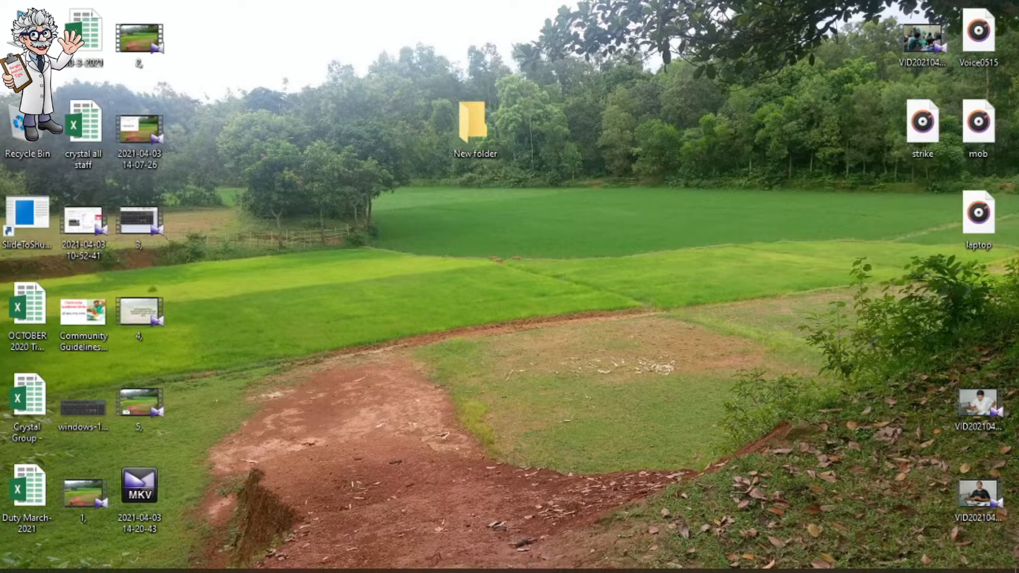
Switch to the keyboard image in Paint and undo the yellow outlines around the Z and Ctrl keys
left_click(587, 562)
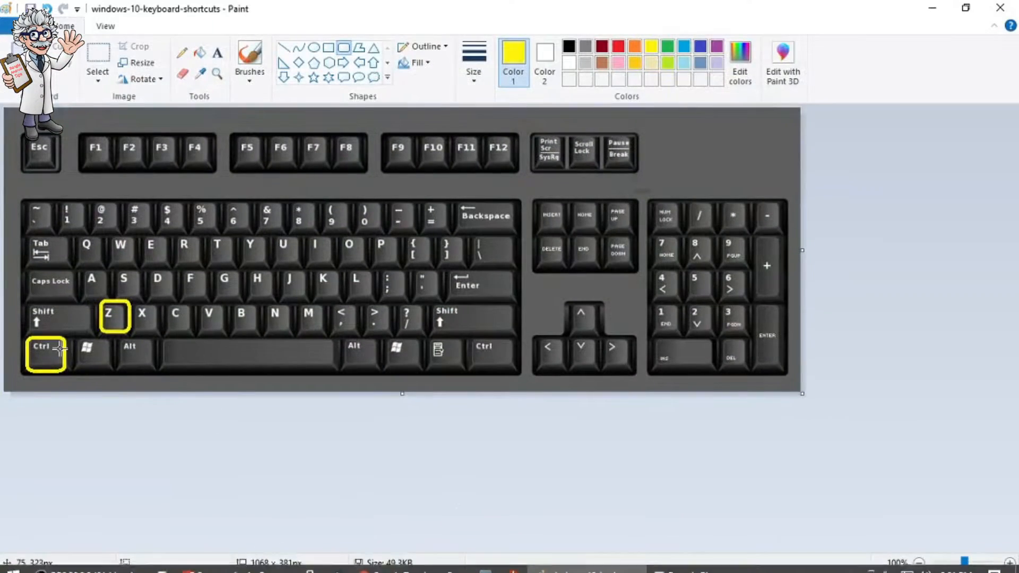
left_click(48, 11)
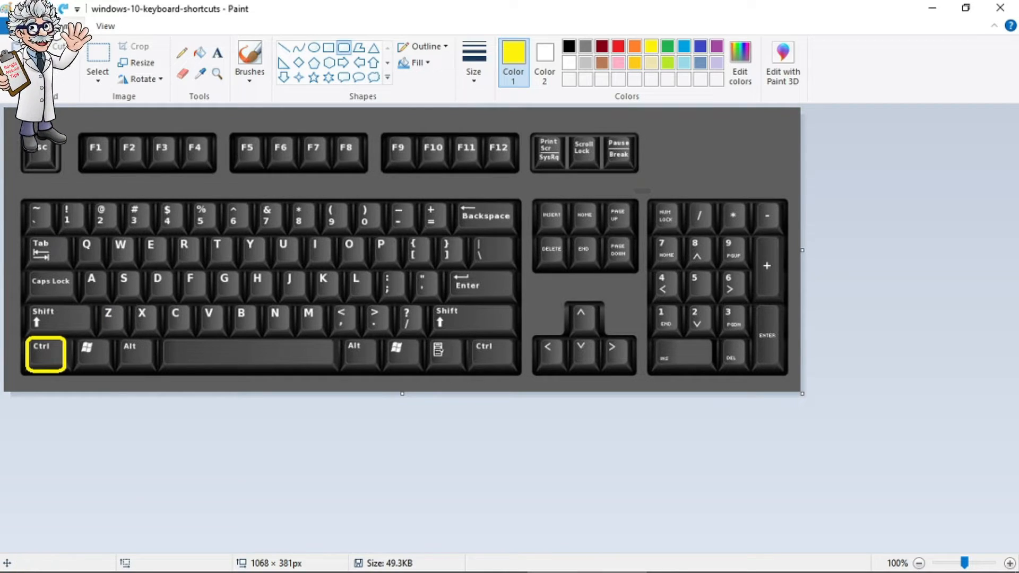
left_click(48, 9)
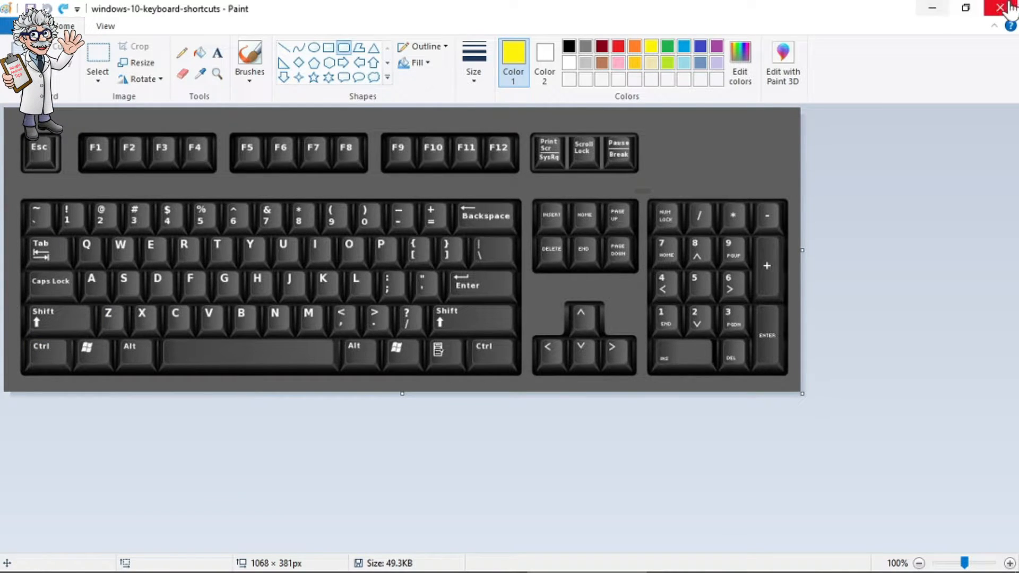
left_click(933, 7)
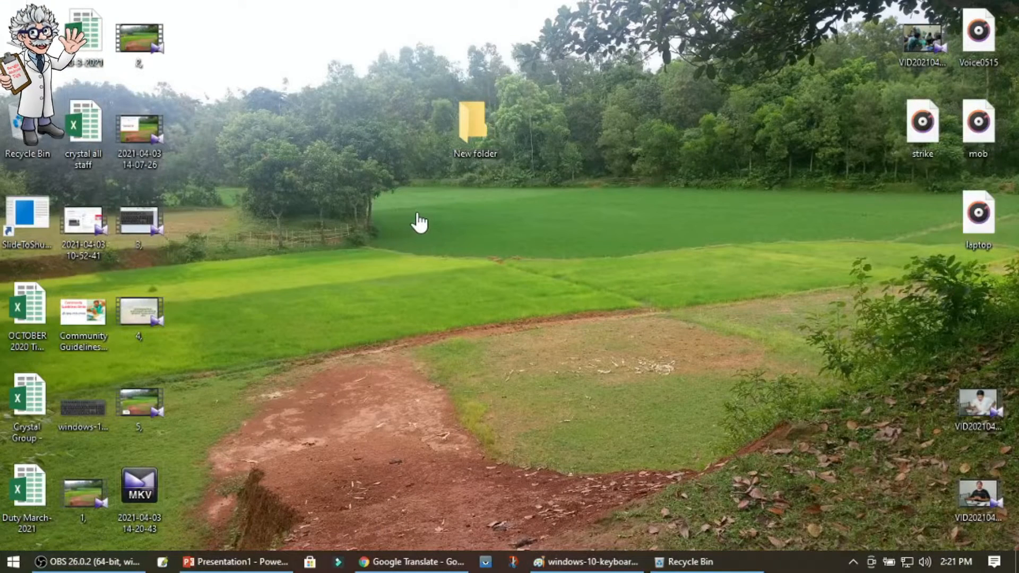
In Paint, outline the left Shift key with a yellow rounded rectangle about 113 × 54 px and the Delete key with one about 52 × 47 px
left_click(587, 562)
left_click_drag(16, 297, 101, 338)
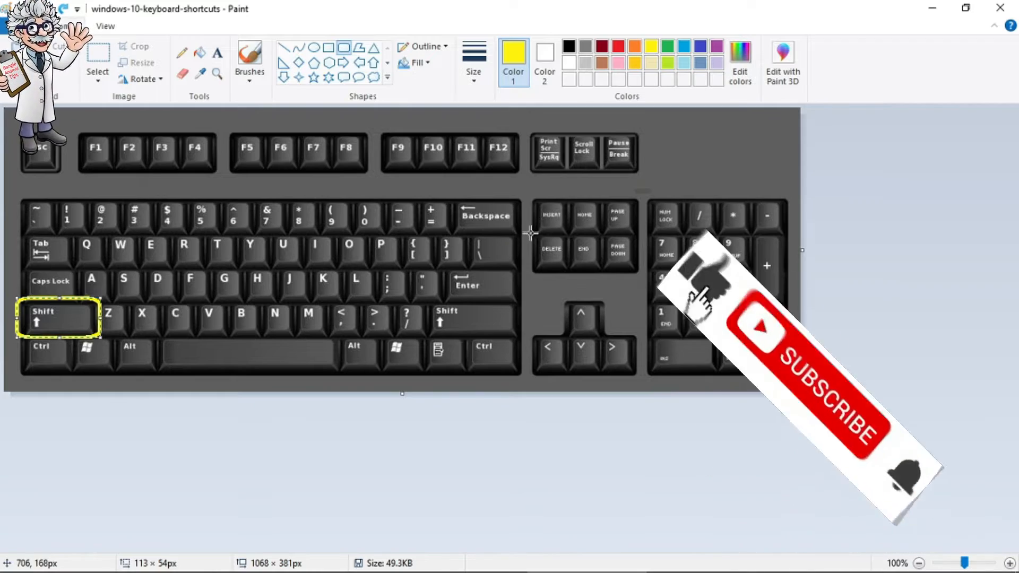
left_click_drag(530, 233, 569, 269)
left_click(932, 7)
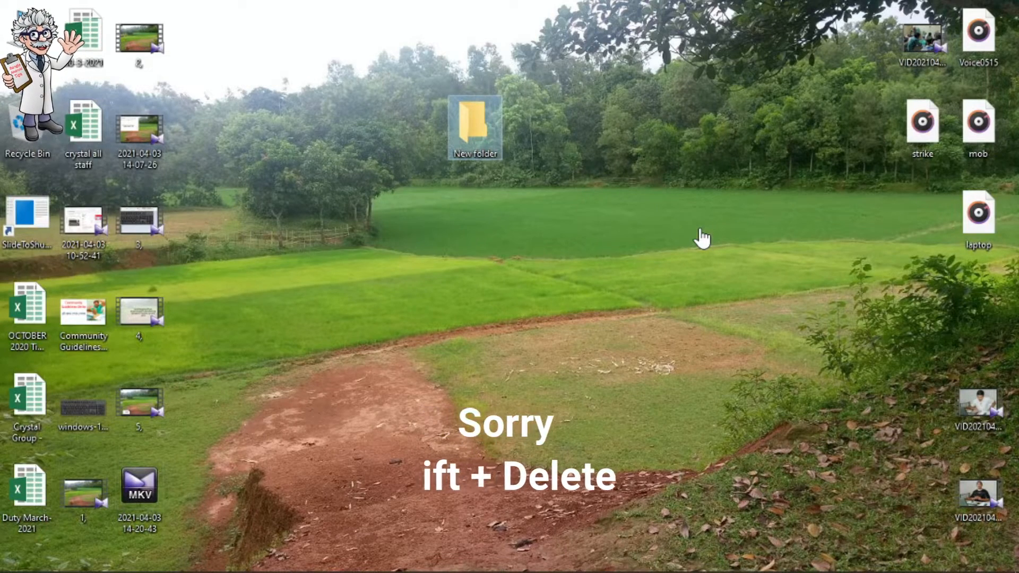
Permanently delete New folder from the desktop and check the contents of the Recycle Bin
key("shift+Delete")
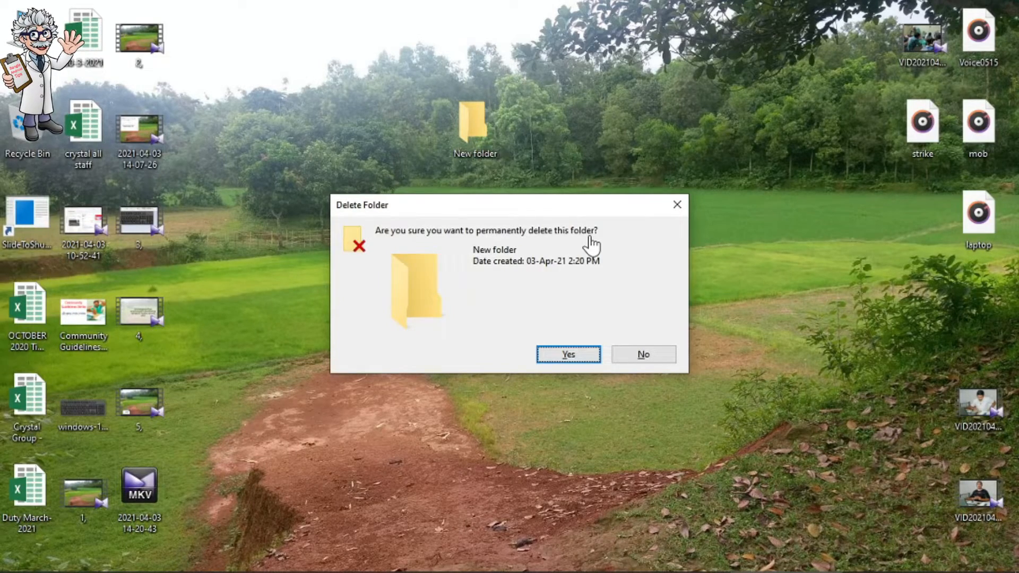
left_click(568, 354)
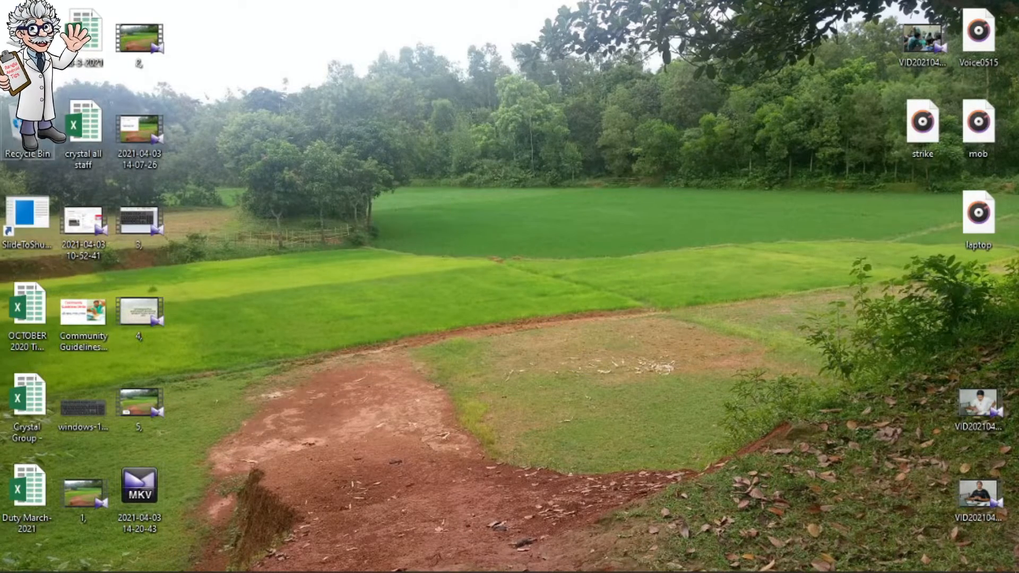
double_click(27, 111)
left_click(746, 19)
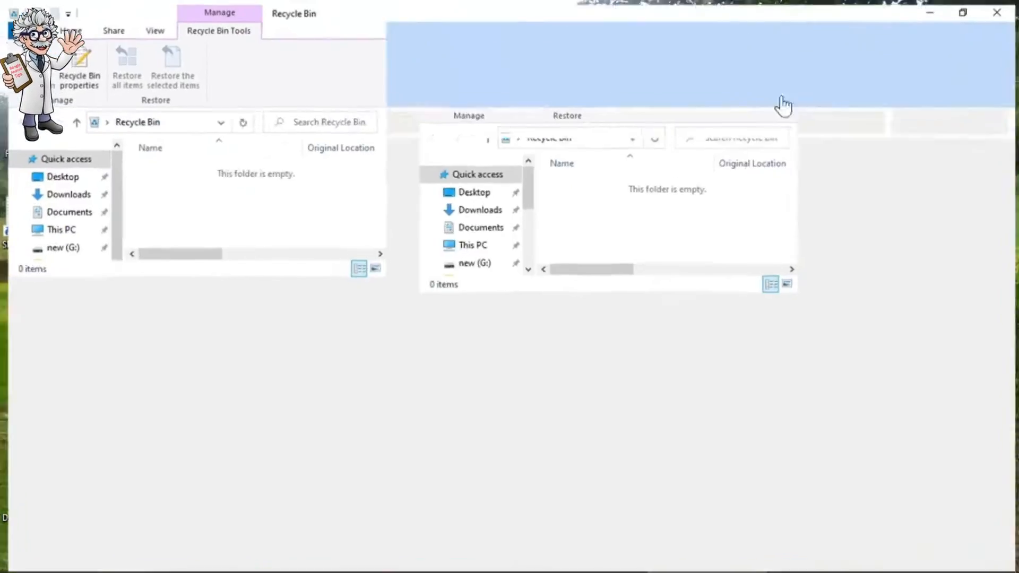
left_click(1000, 7)
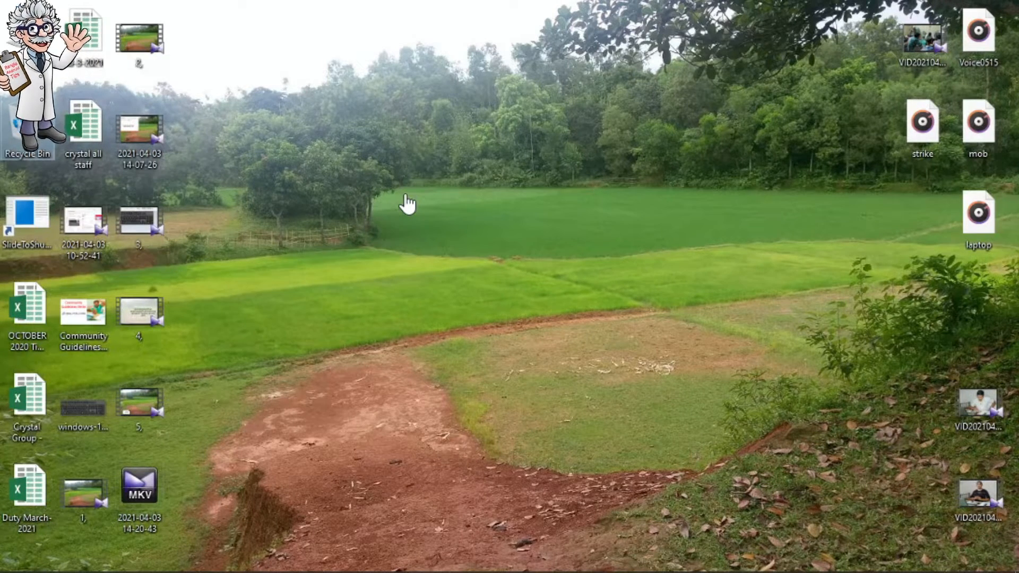
Switch to Chrome, open the ruslar.me search result in a new tab, view it and return to the Google results
left_click(605, 562)
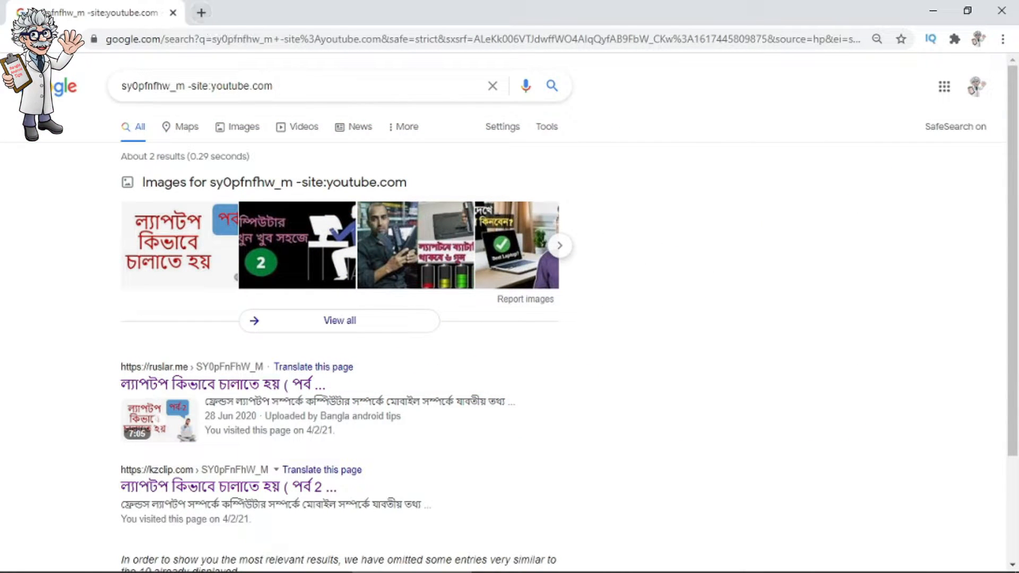
scroll(200, 313, "down", 1)
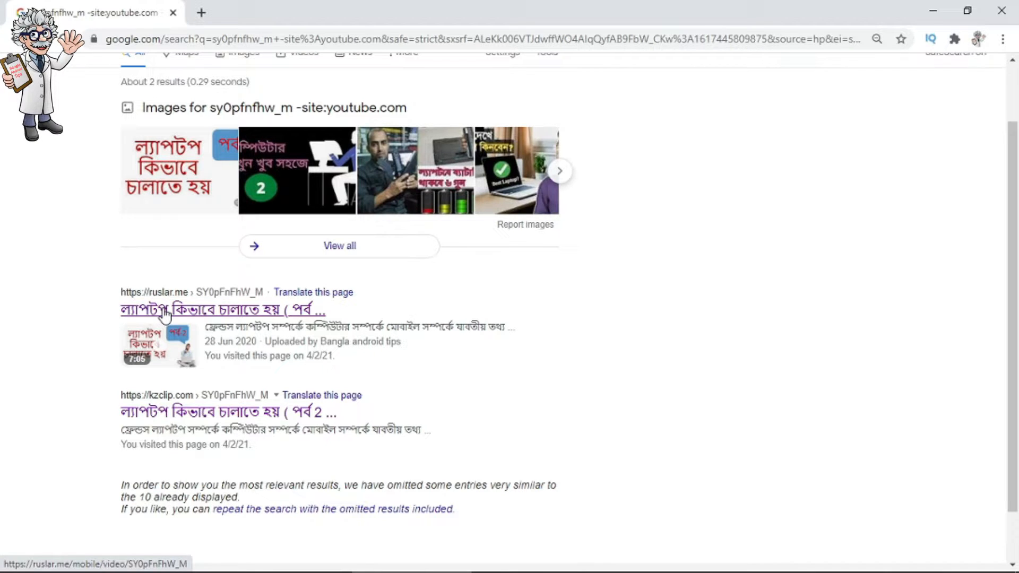
right_click(192, 315)
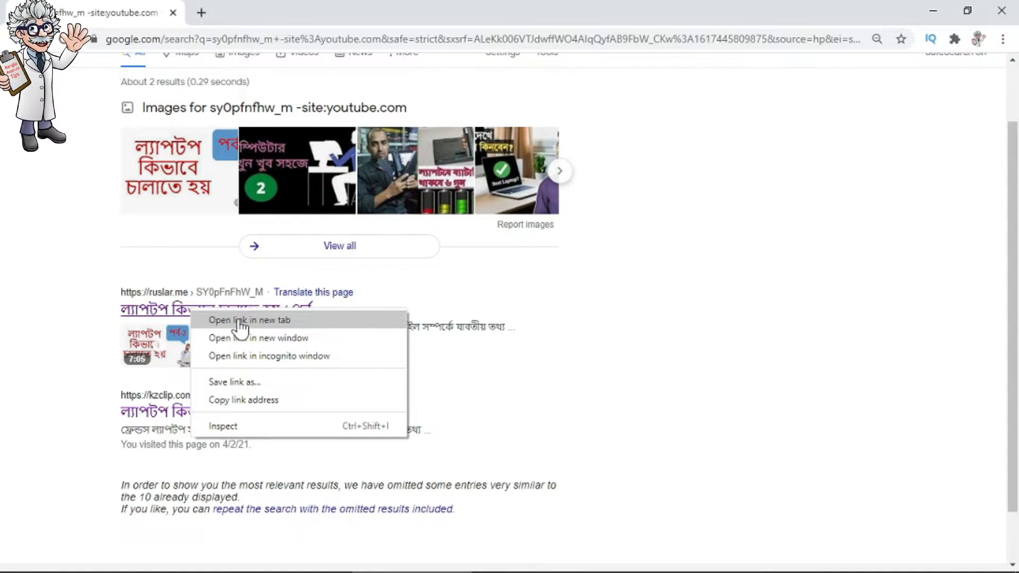
left_click(297, 320)
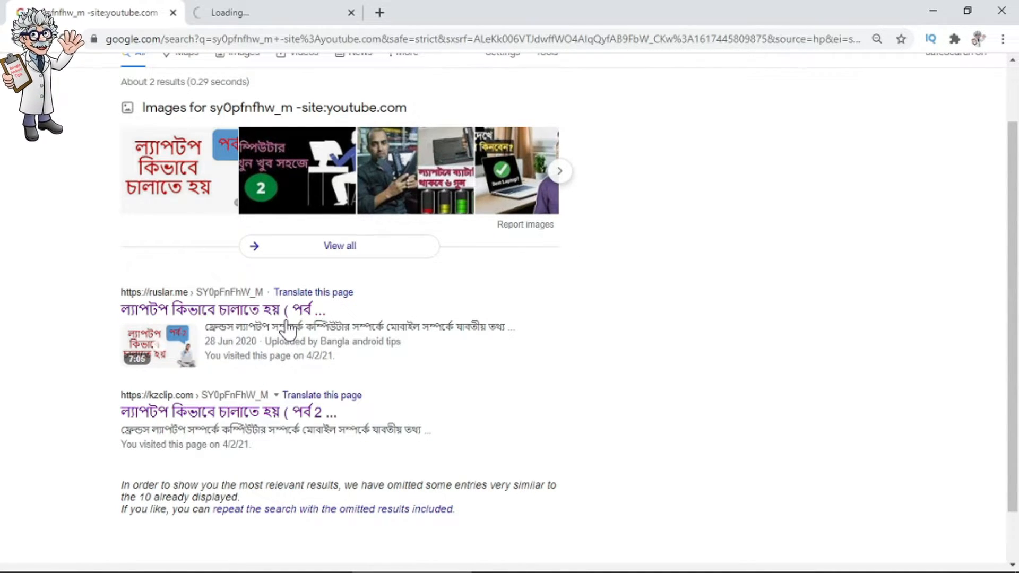
key("ctrl+Tab")
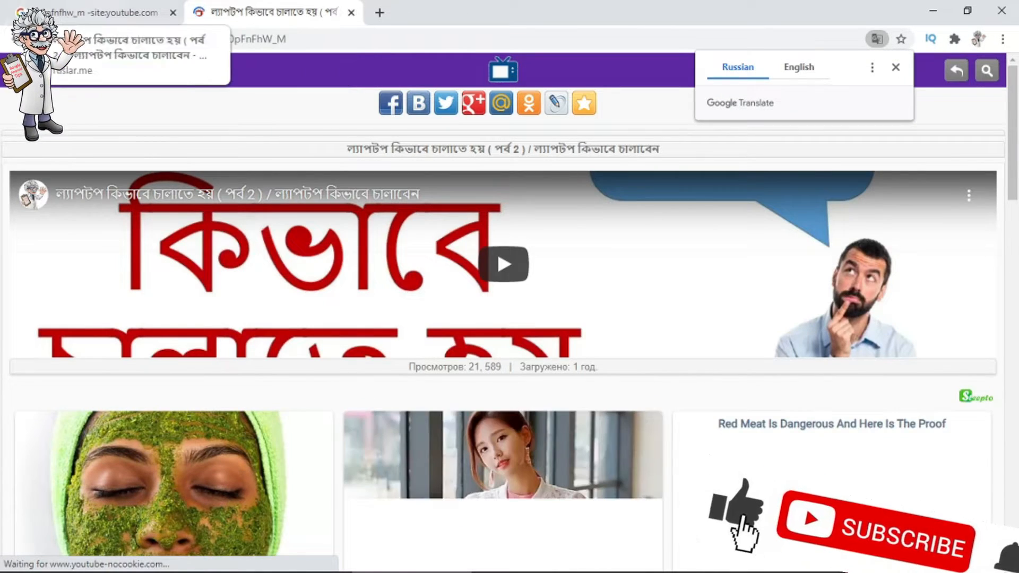
left_click(106, 12)
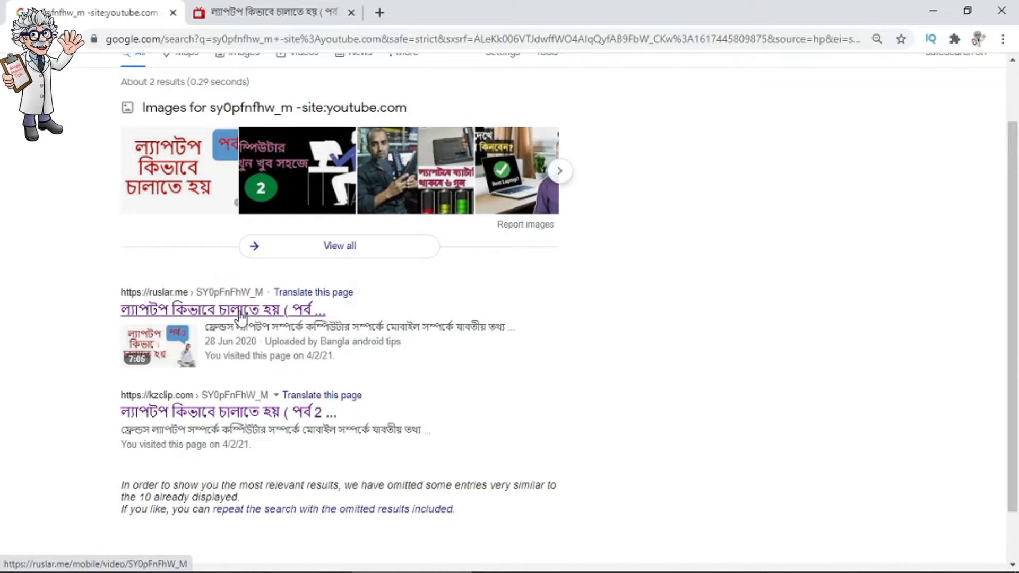
Switch to Paint and outline the left Ctrl key with a yellow rounded rectangle about 61 × 44 px
mouse_move(588, 571)
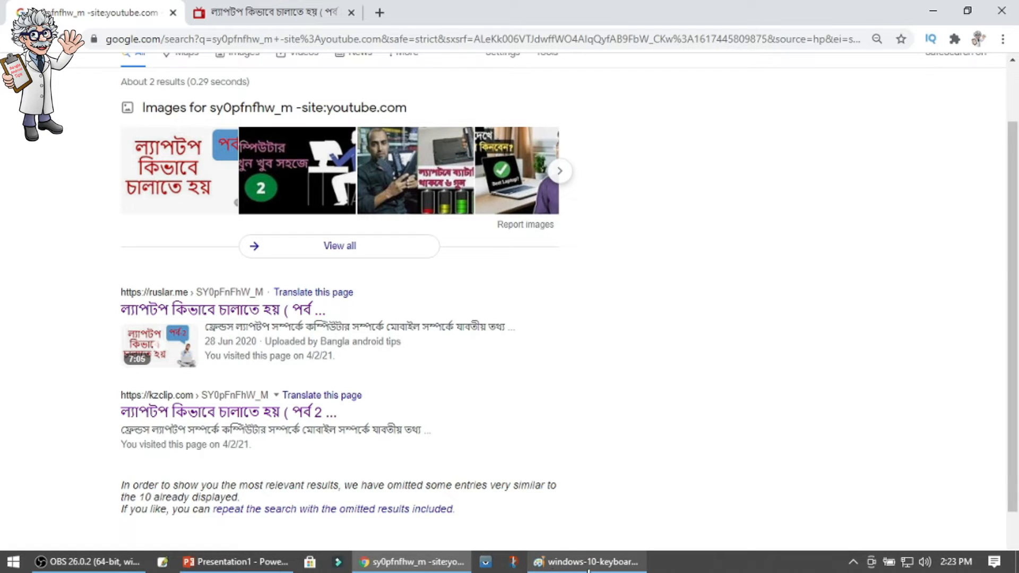
left_click(548, 570)
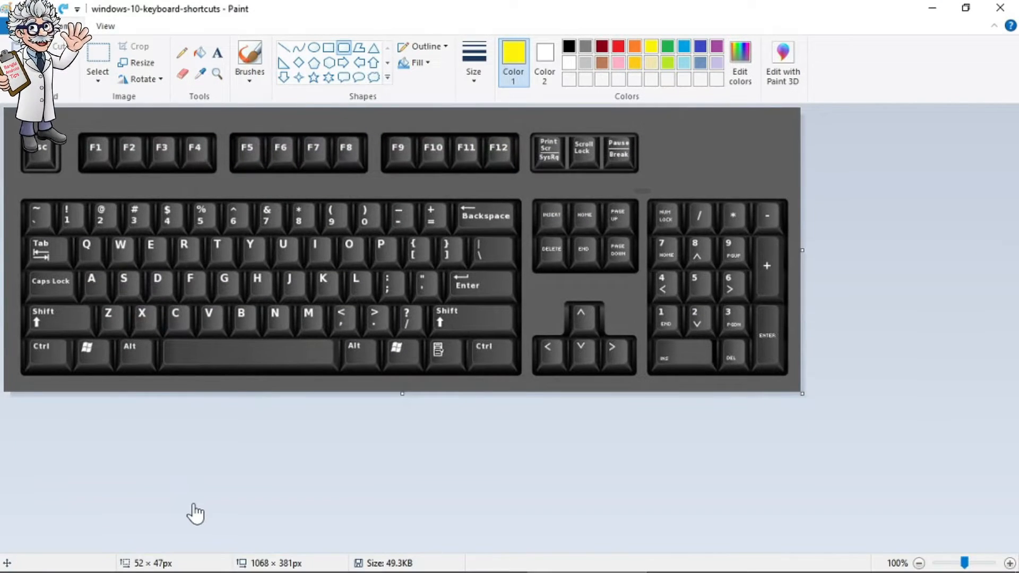
left_click_drag(24, 334, 70, 368)
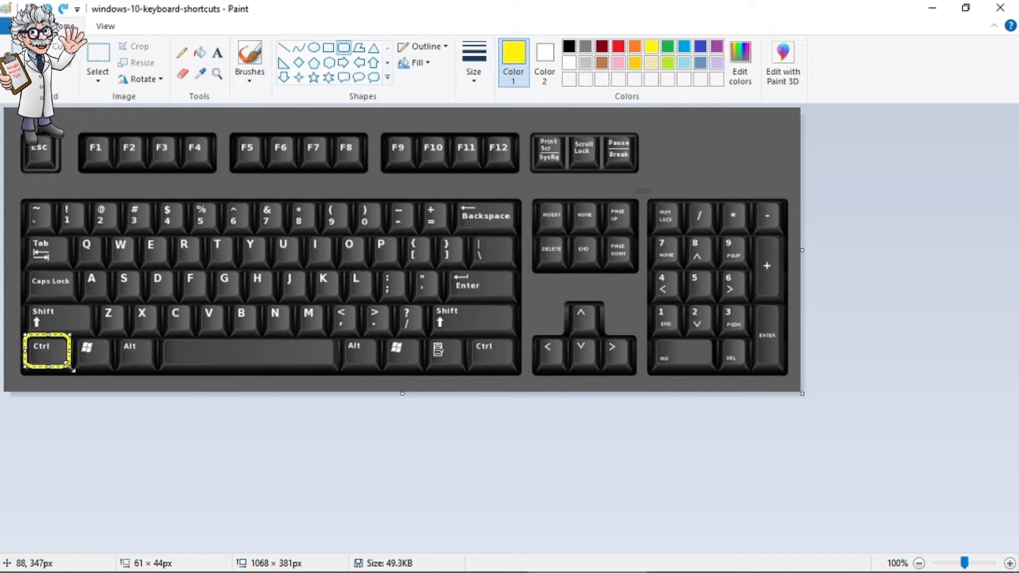
left_click(936, 7)
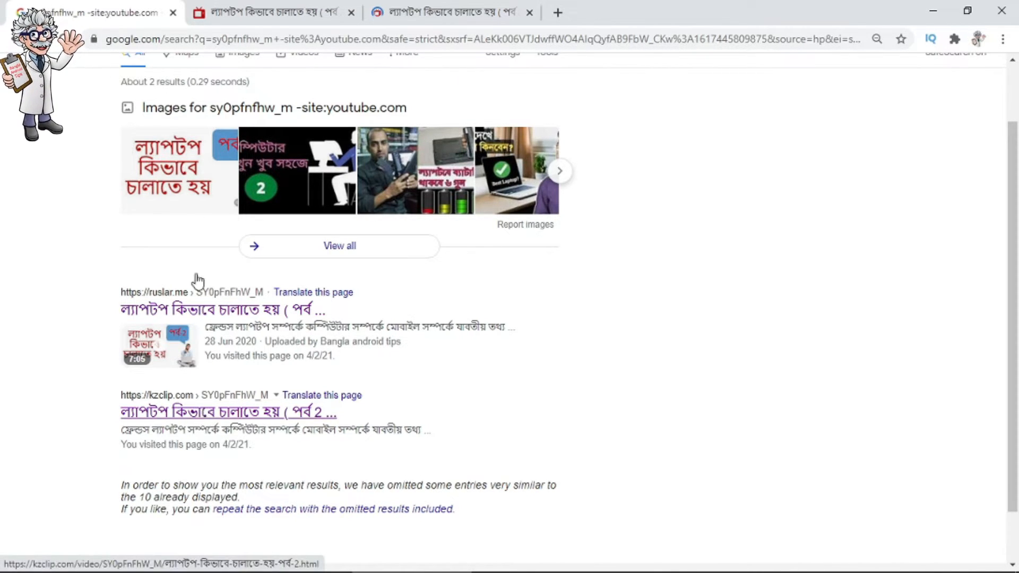
Zoom the Google results page in Chrome to 110%
key("ctrl+plus")
key("ctrl+plus")
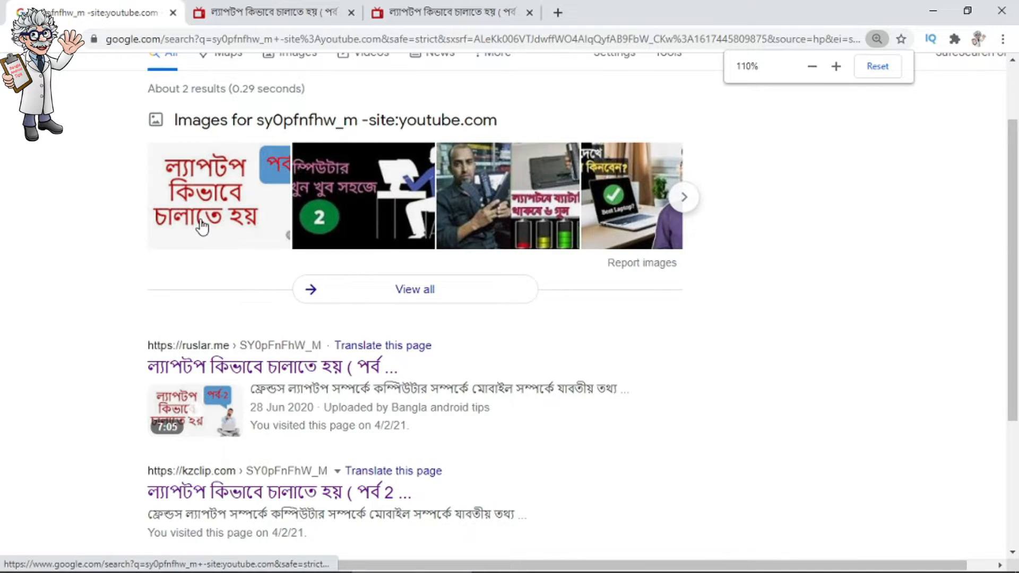
scroll(202, 227, "up", 2)
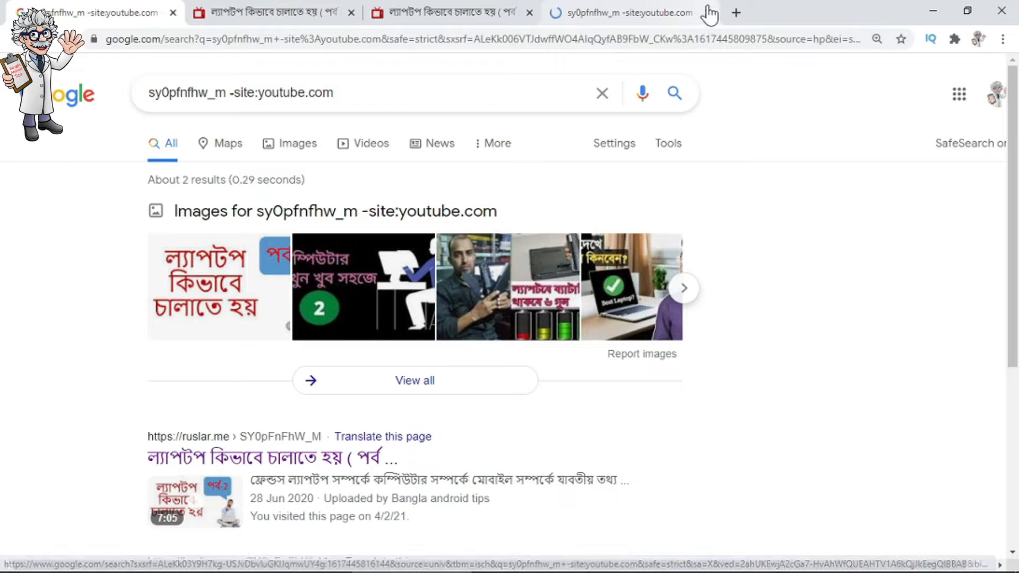
Close the three extra tabs opened from the search results, keeping only the Google results tab
left_click(707, 12)
left_click(530, 13)
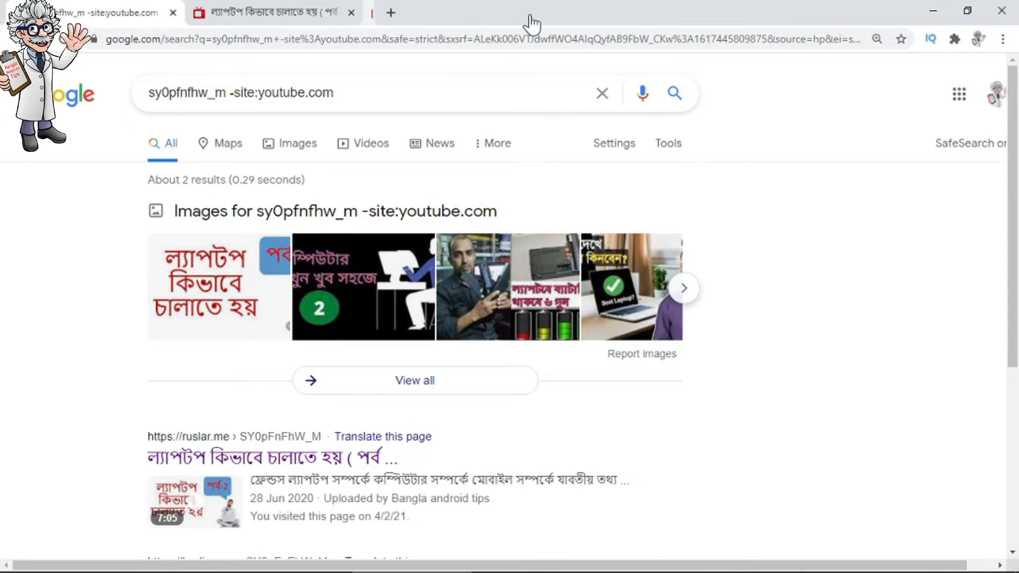
left_click(351, 13)
Switch from Chrome to the keyboard image in Paint and deselect the yellow outline around the Ctrl key
left_click(934, 11)
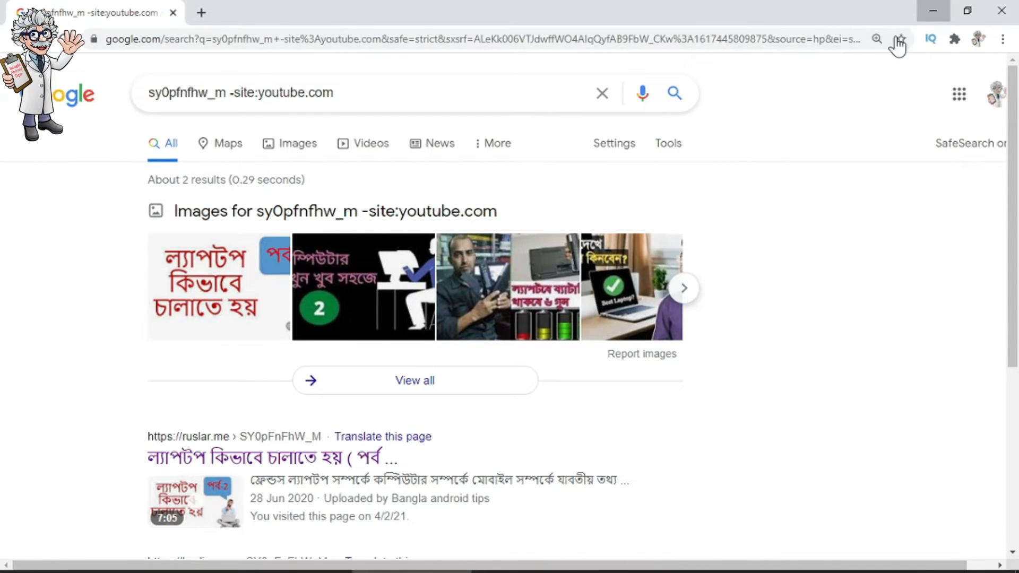
left_click(573, 565)
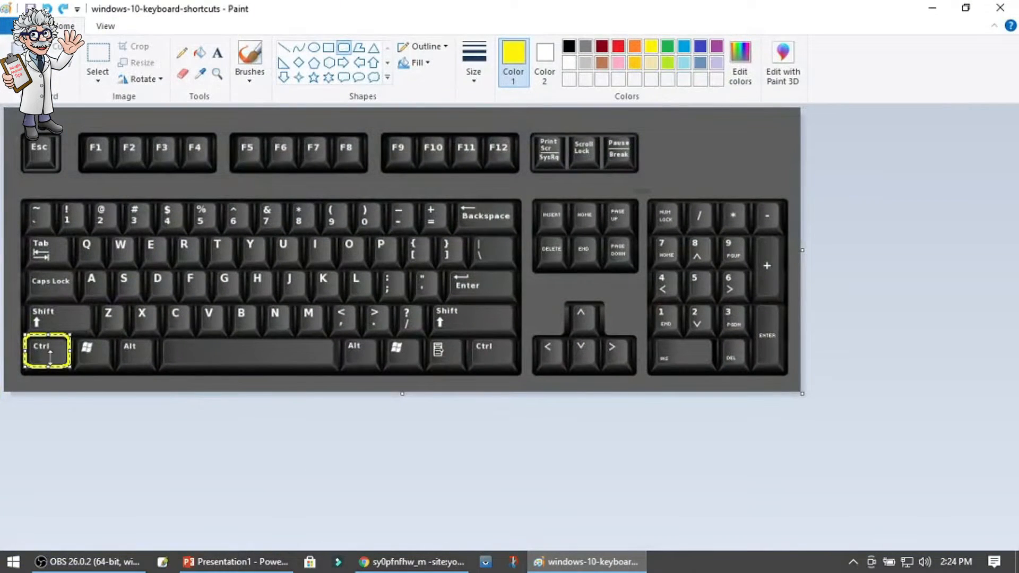
left_click(54, 382)
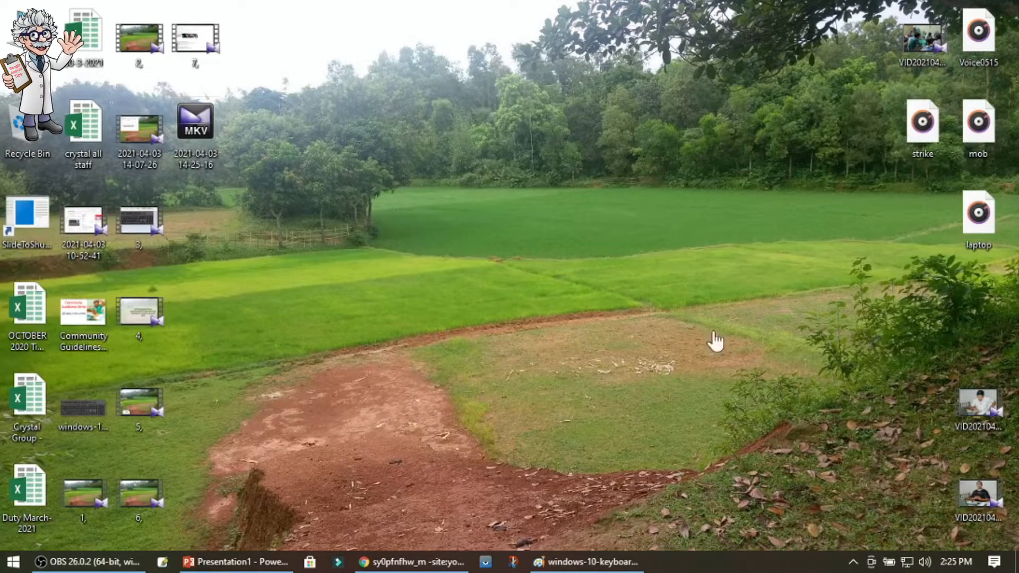
Switch to the keyboard image in Paint and outline the left Alt and Delete keys with yellow rounded rectangles
left_click(587, 562)
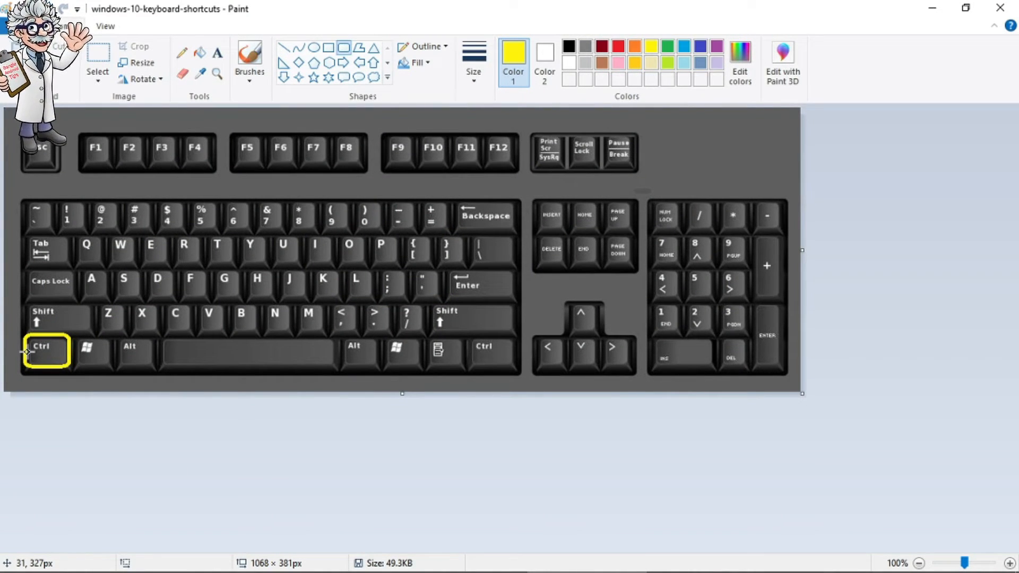
left_click_drag(111, 337, 155, 368)
left_click_drag(535, 236, 571, 272)
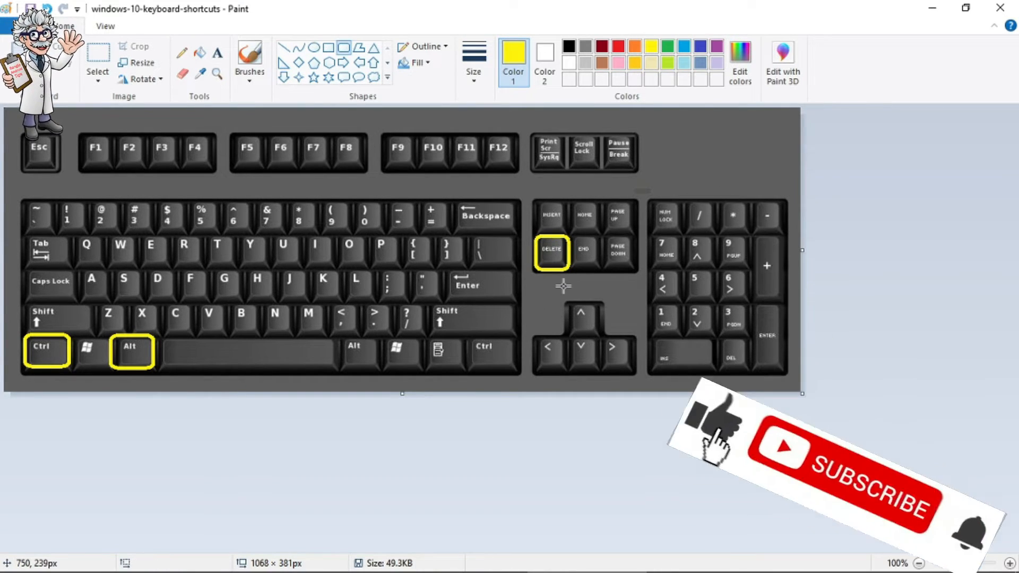
Minimize Paint and call up the Windows security options screen from the desktop
left_click(933, 8)
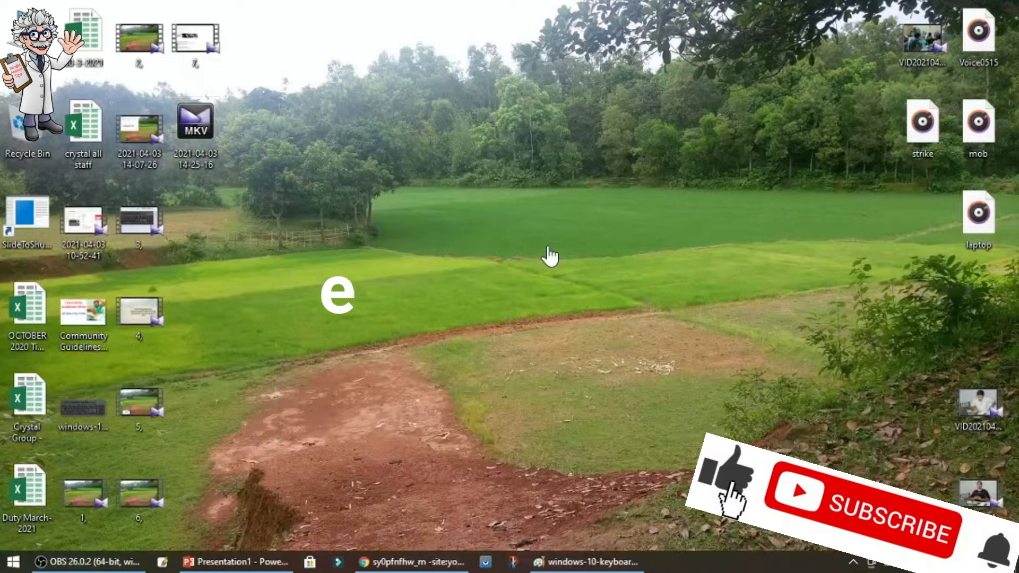
key("ctrl+alt+Delete")
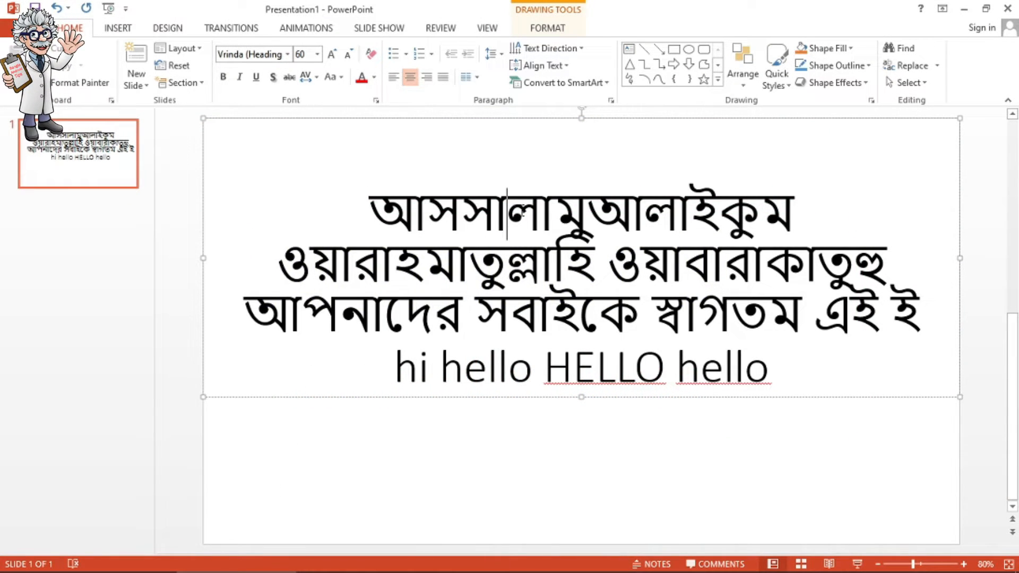
Select part of the slide title's first line, select all of its text down to the last "hello", and clear the selection
left_click_drag(575, 221, 634, 216)
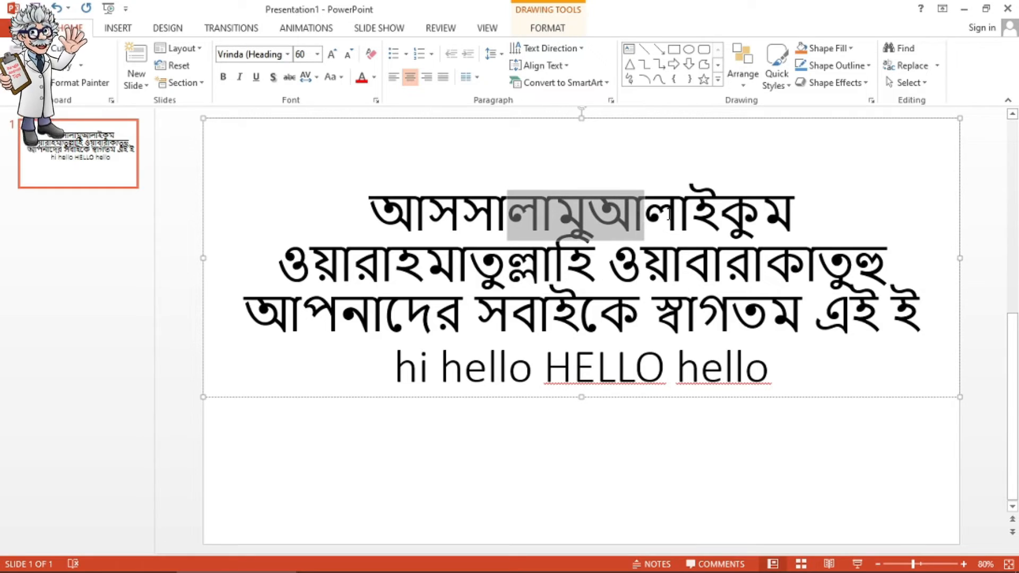
left_click_drag(763, 216, 774, 370)
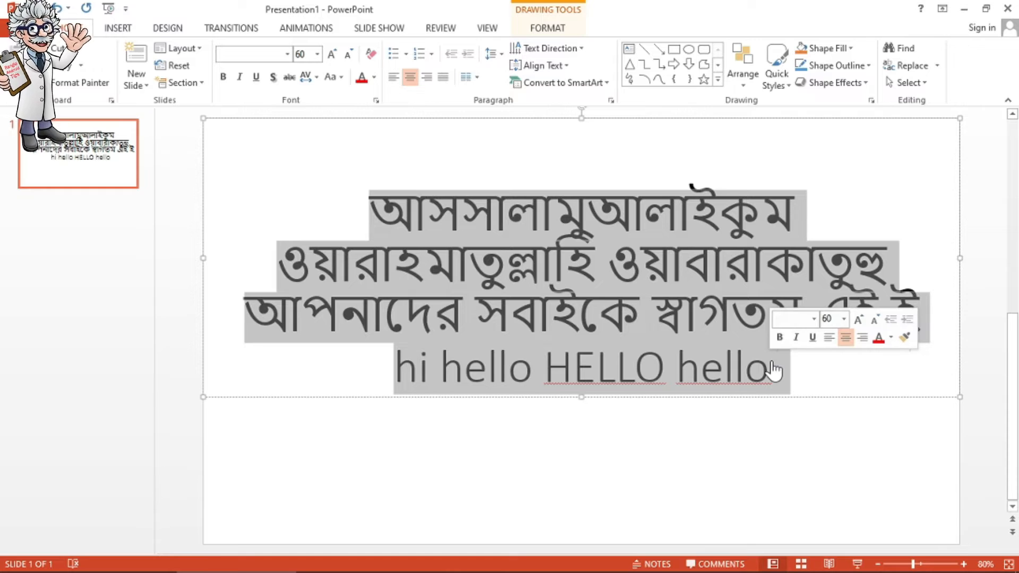
left_click(814, 368)
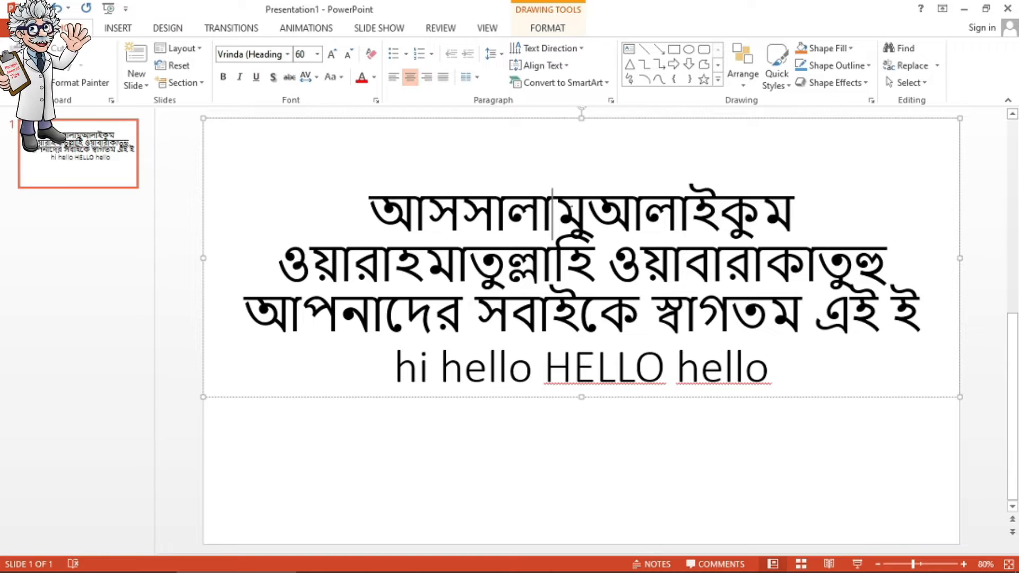
From the middle of the title's first line, extend the text selection to the right and back to the line's start, and clear it
key("shift+Right")
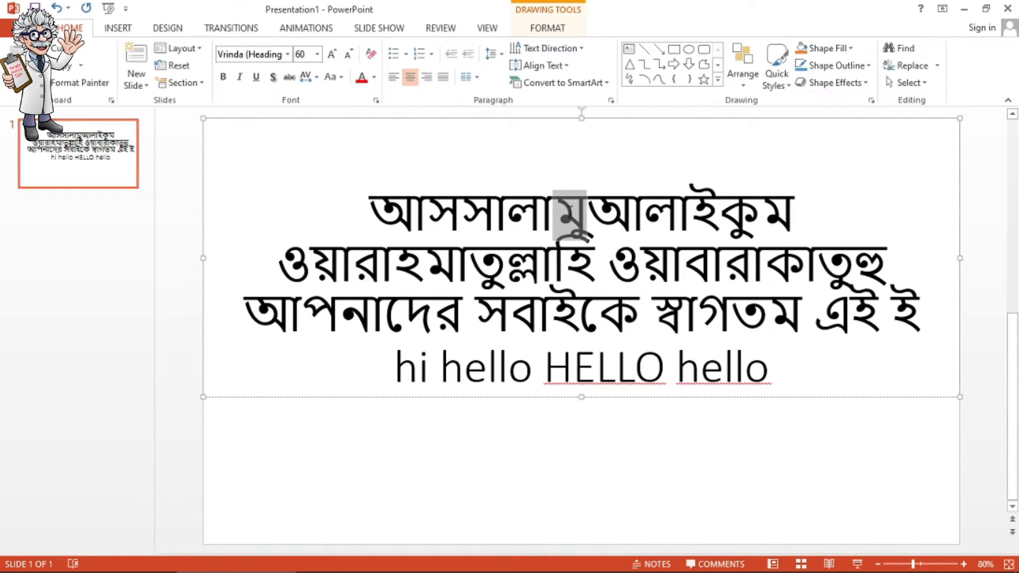
key("shift+Left")
key("shift+Left")
key("shift+Left")
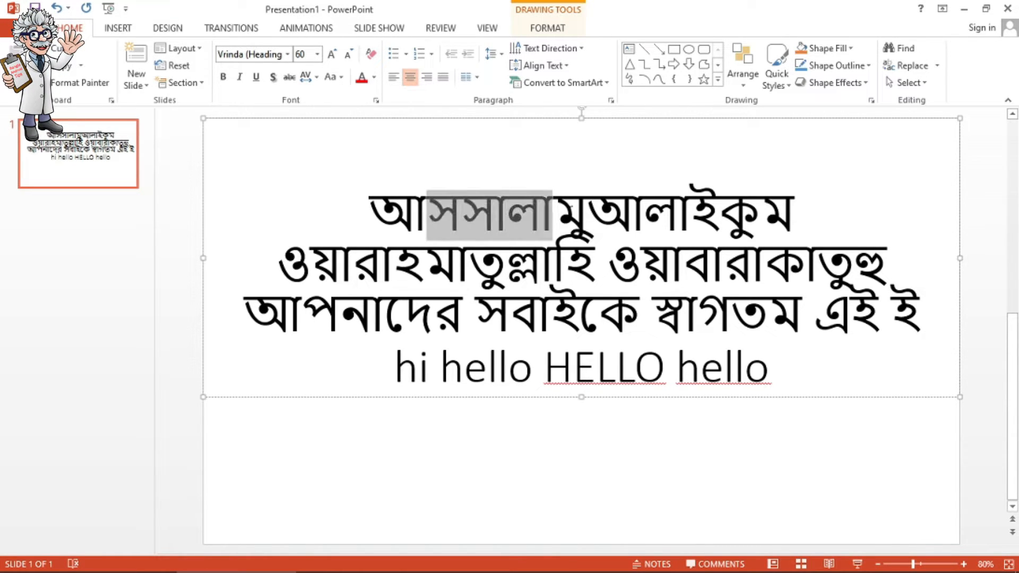
key("shift+Left")
key("shift+Down")
key("shift+Down")
key("shift+Up")
key("shift+Up")
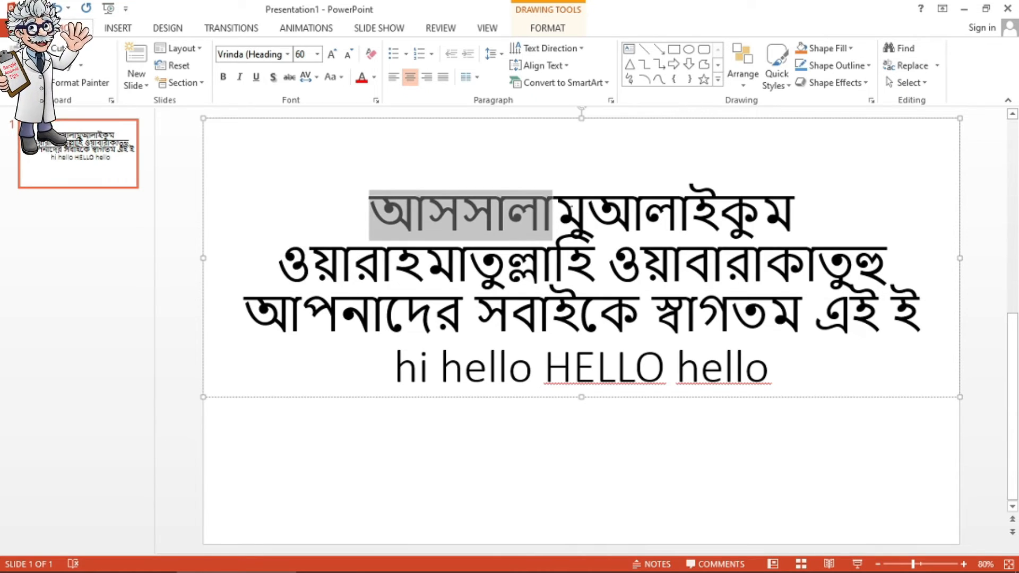
left_click(332, 186)
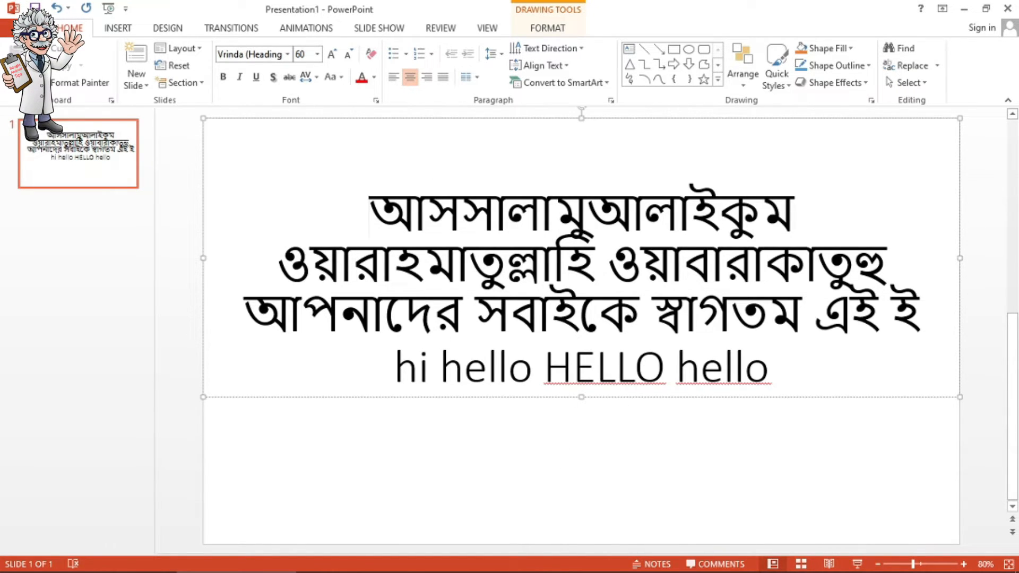
Switch to Paint, outline the left Shift key, the arrow-key block and each arrow key with yellow rounded rectangles, and minimize Paint
left_click(584, 568)
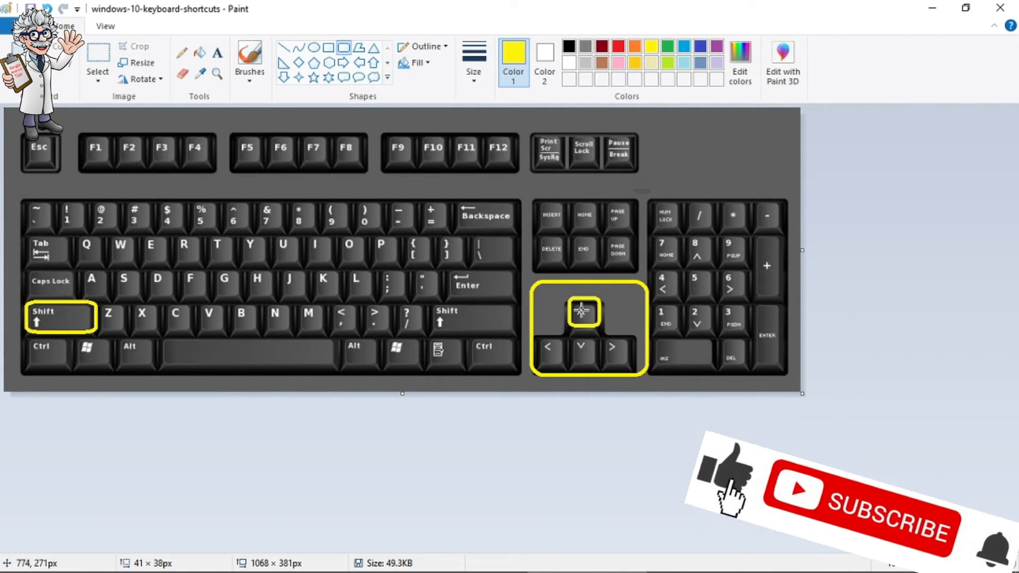
left_click_drag(568, 345, 596, 367)
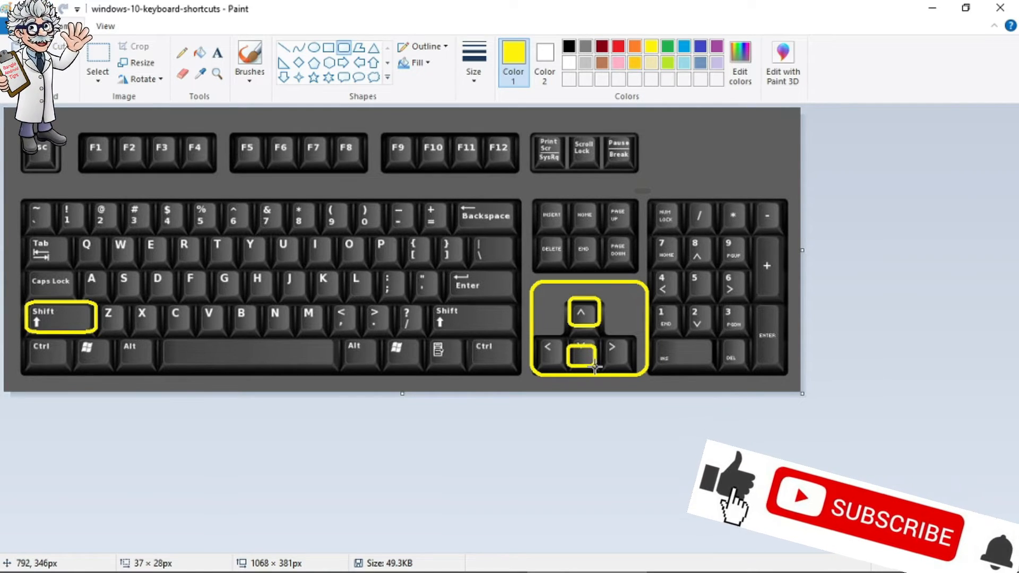
left_click(616, 335)
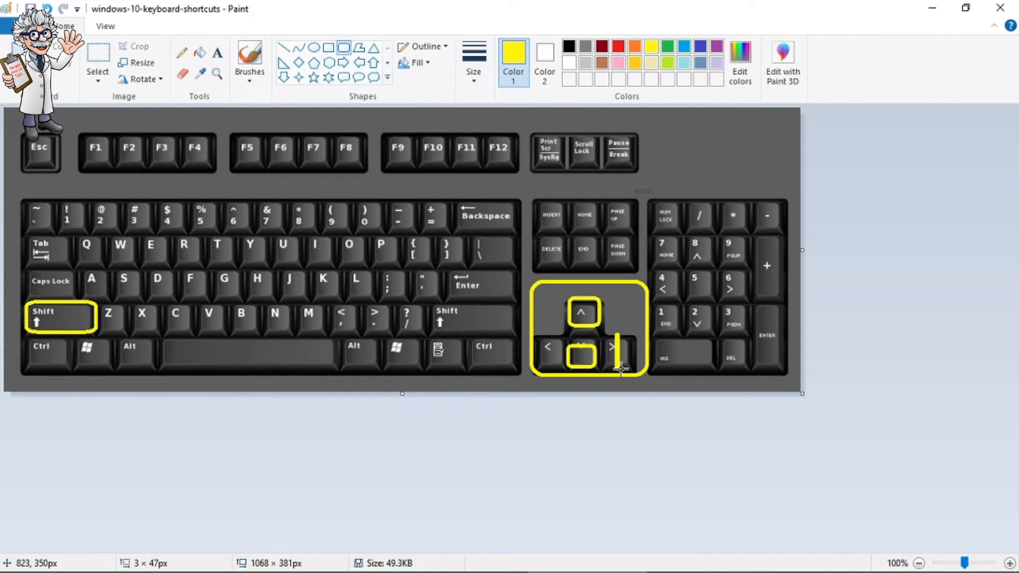
left_click_drag(538, 342, 553, 365)
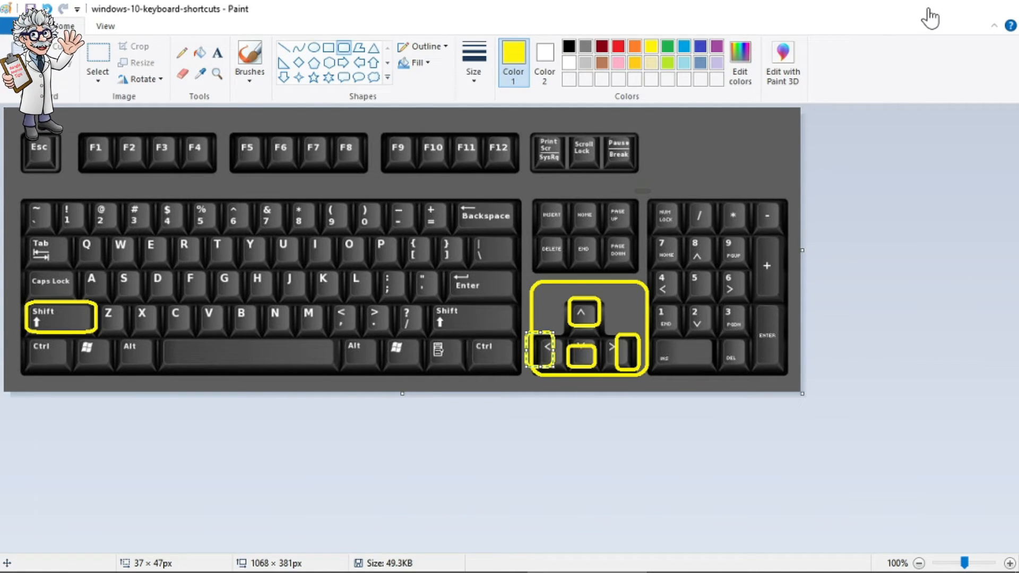
left_click(931, 9)
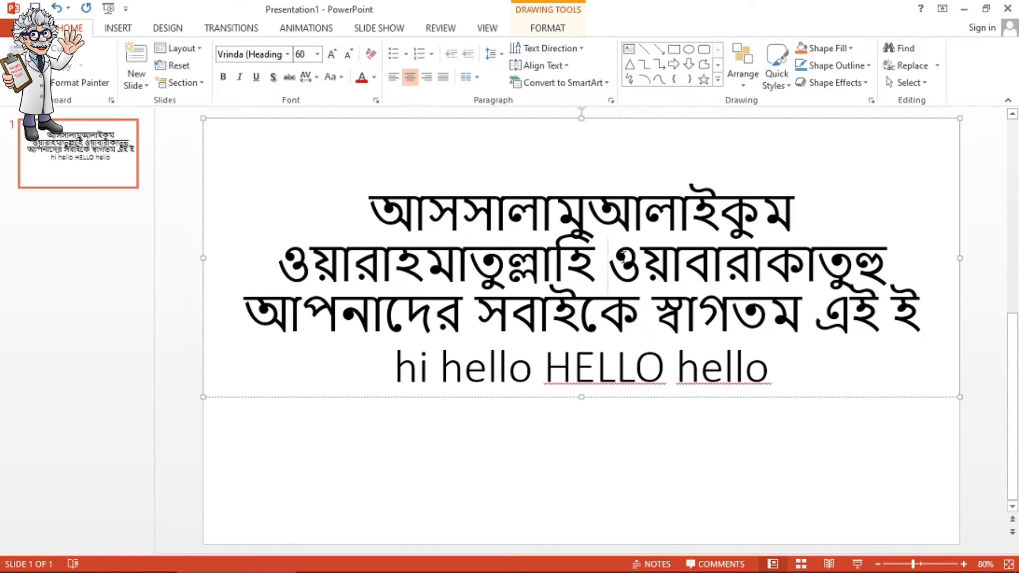
In the title's second line, select the text from before ওয়াবারাকাতুহু to the line end, and reverse the selection back over মাতুল্লাহি
key("shift+Right")
key("shift+Right")
key("shift+Right")
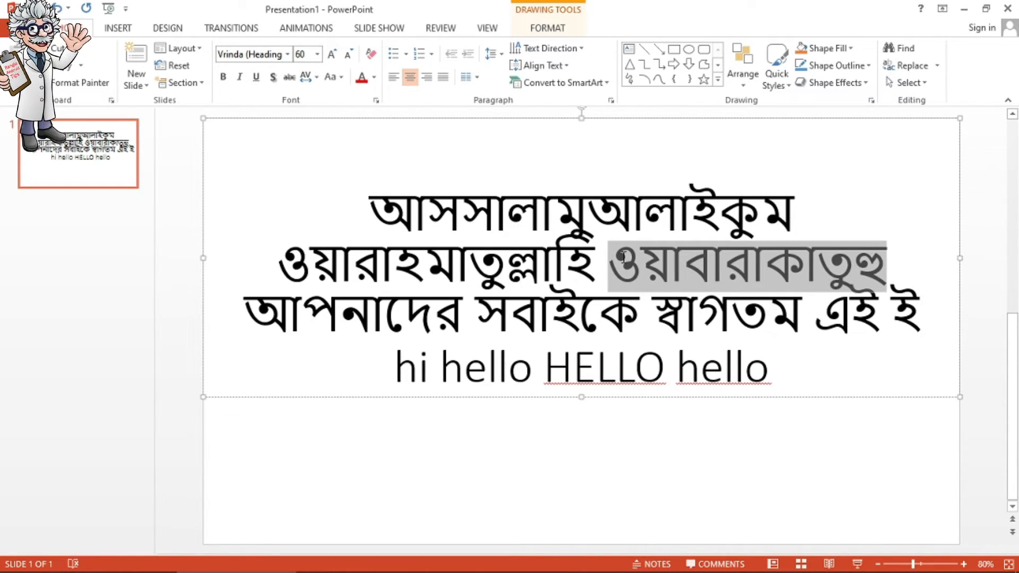
key("shift+Left")
key("shift+Left")
key("shift+Left")
key("shift+Left")
key("shift+Left")
key("shift+Left")
key("shift+Left")
key("shift+Left")
key("shift+Left")
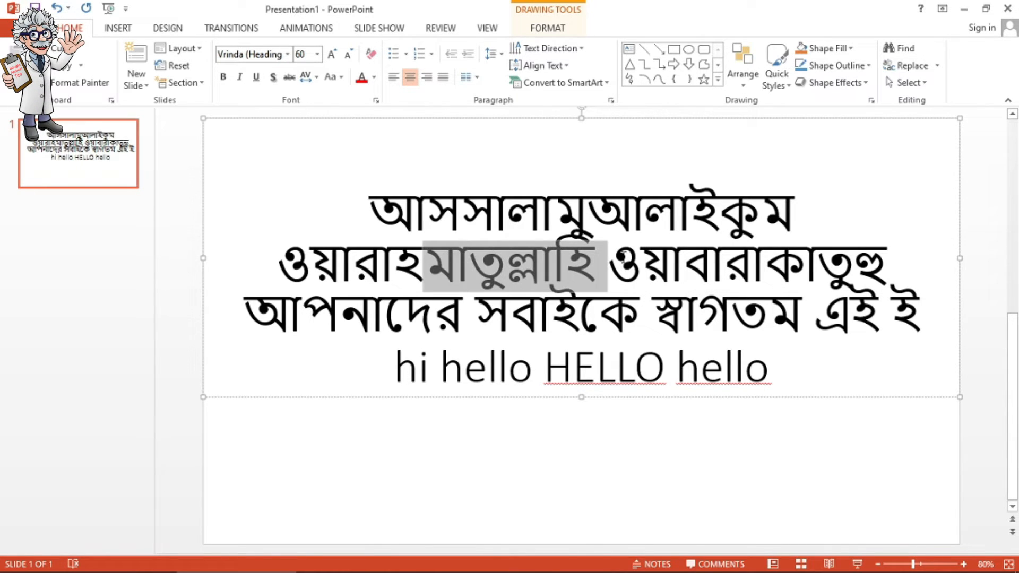
Extend the selection from before ওয়াবারাকাতুহু through the end of the "hi hello HELLO hello" line, and switch to Paint
key("shift+Up")
key("shift+Down")
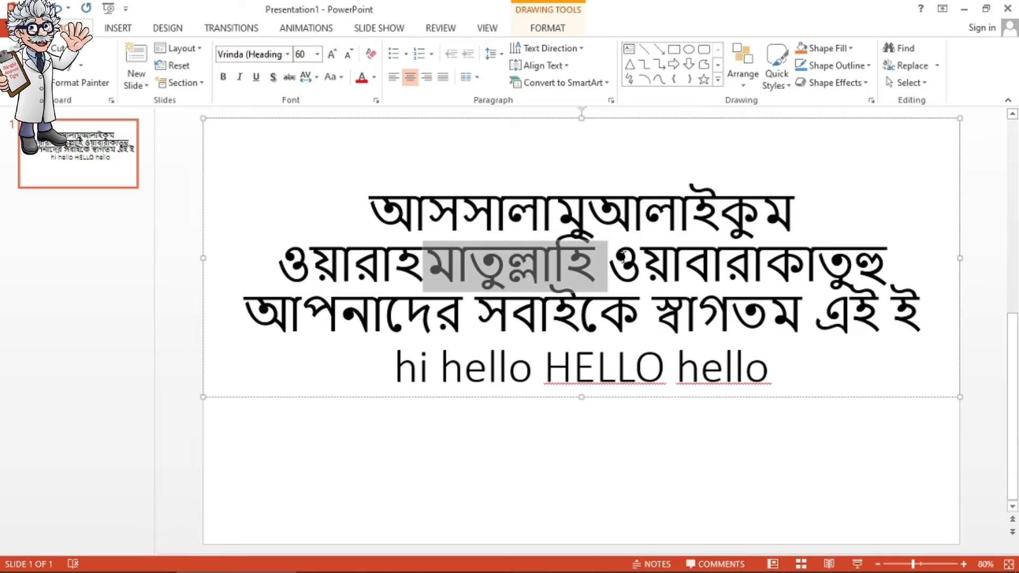
key("shift+Down")
key("shift+Down")
key("shift+Down")
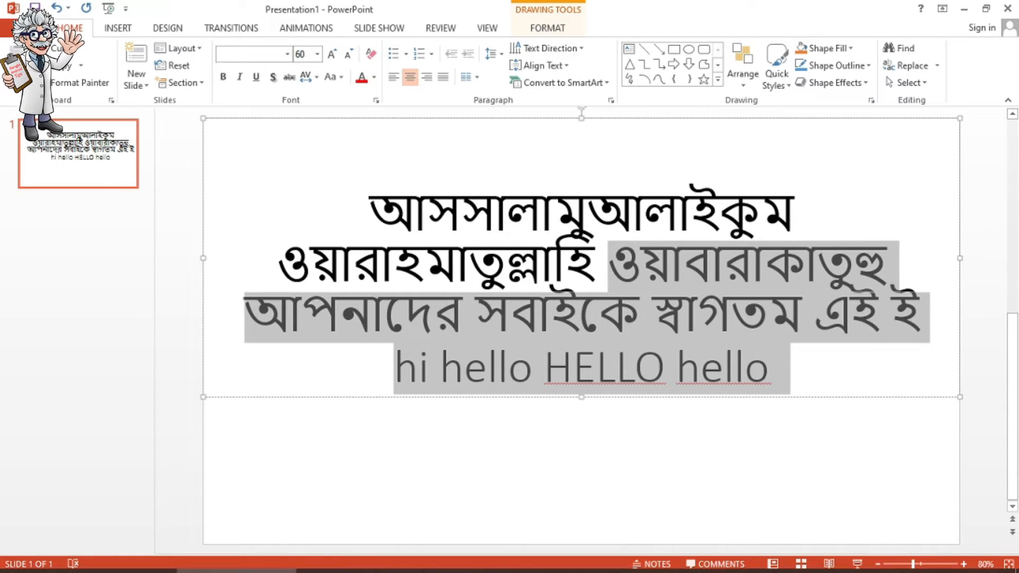
left_click(610, 564)
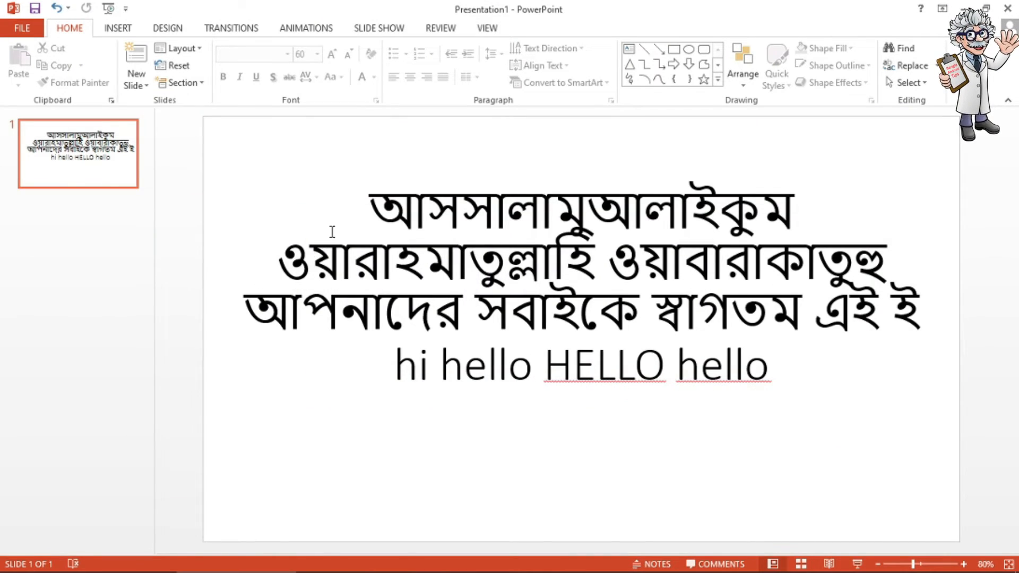
Show the presentation's Info page and its Save As page, and return to the slide without saving
left_click(23, 30)
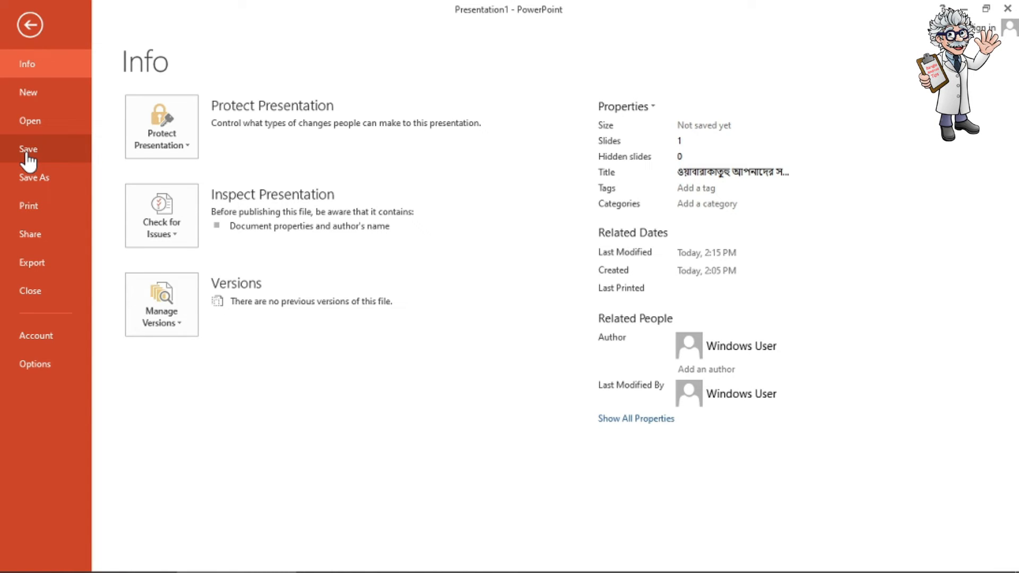
left_click(30, 25)
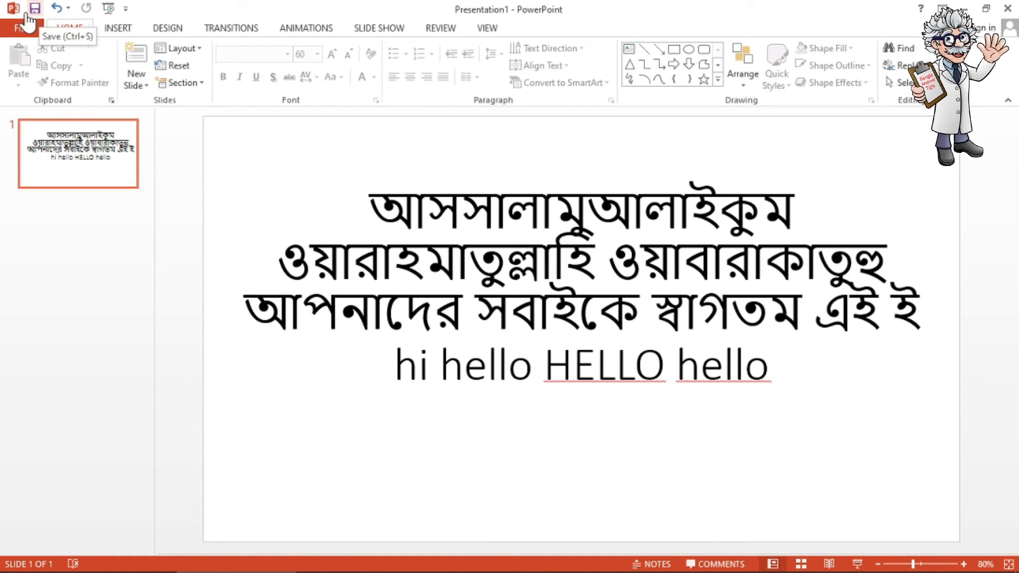
left_click(33, 9)
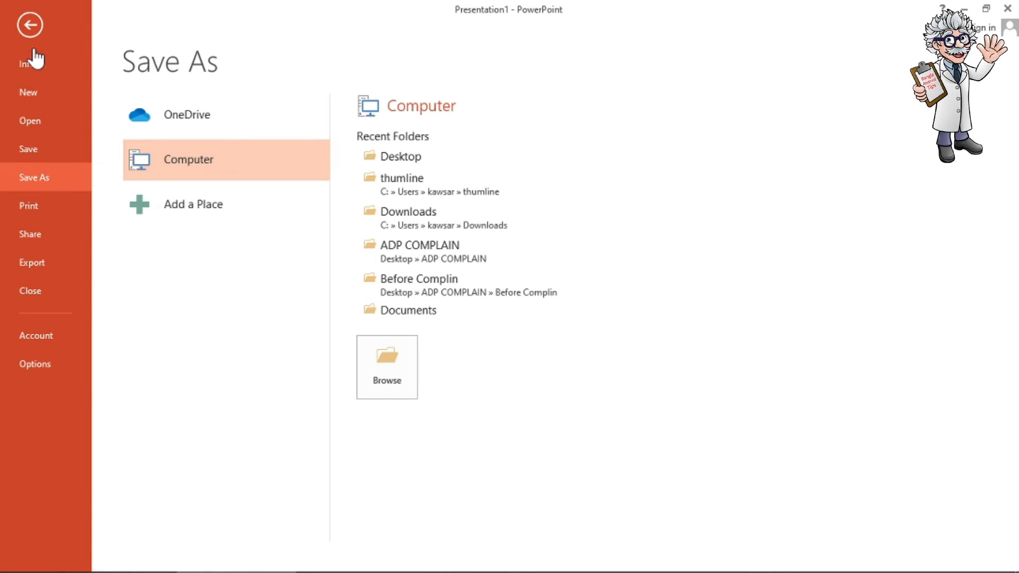
left_click(30, 27)
left_click(35, 9)
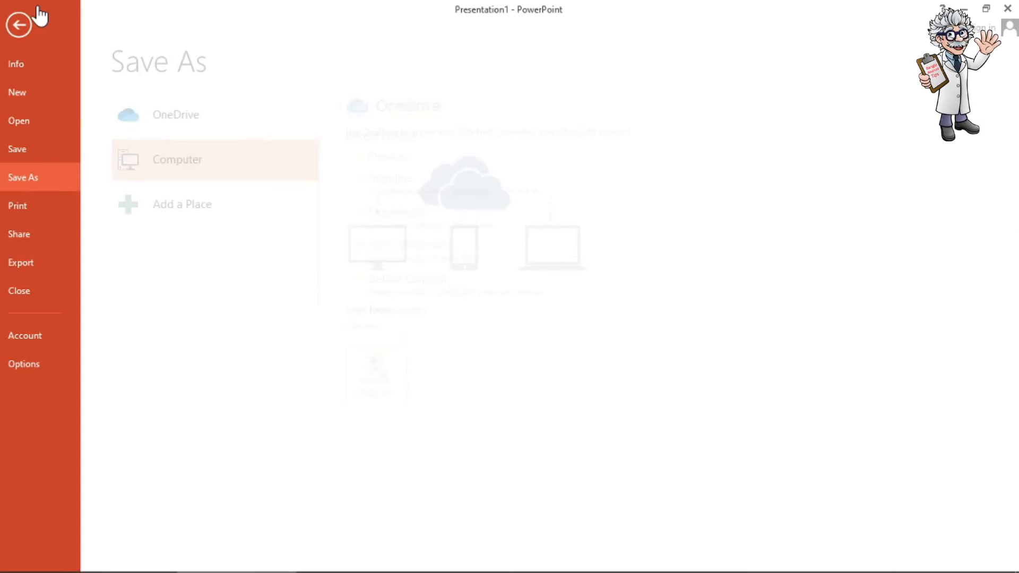
left_click(20, 148)
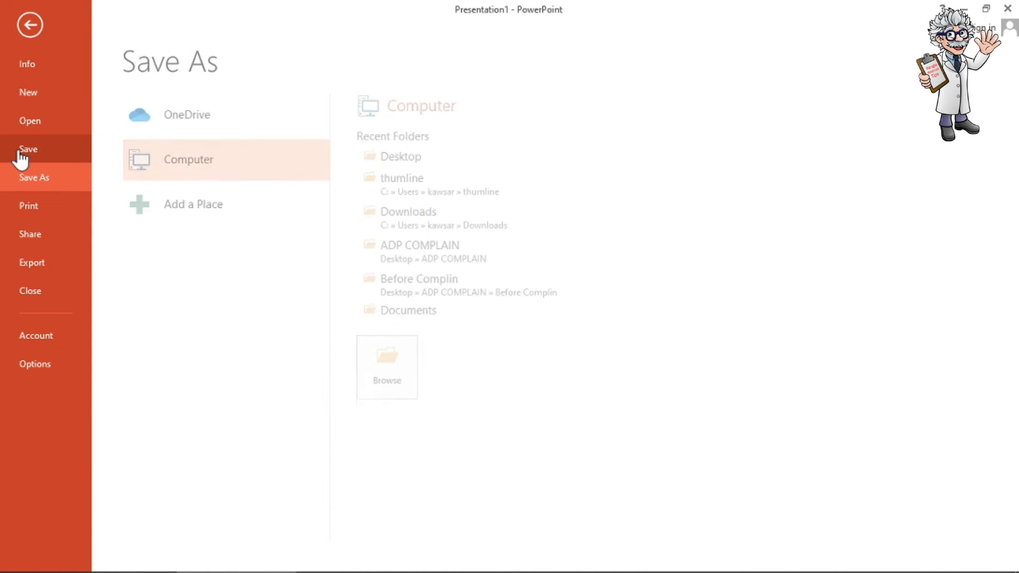
left_click(30, 24)
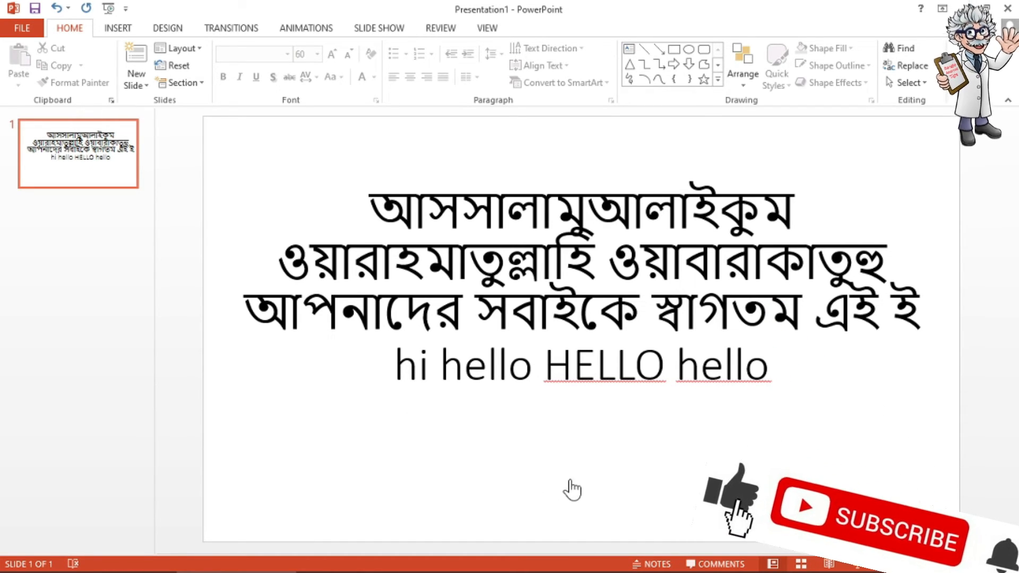
Switch to Paint, outline the left Ctrl and S keys with yellow rounded rectangles, and return to the PowerPoint presentation
left_click(603, 570)
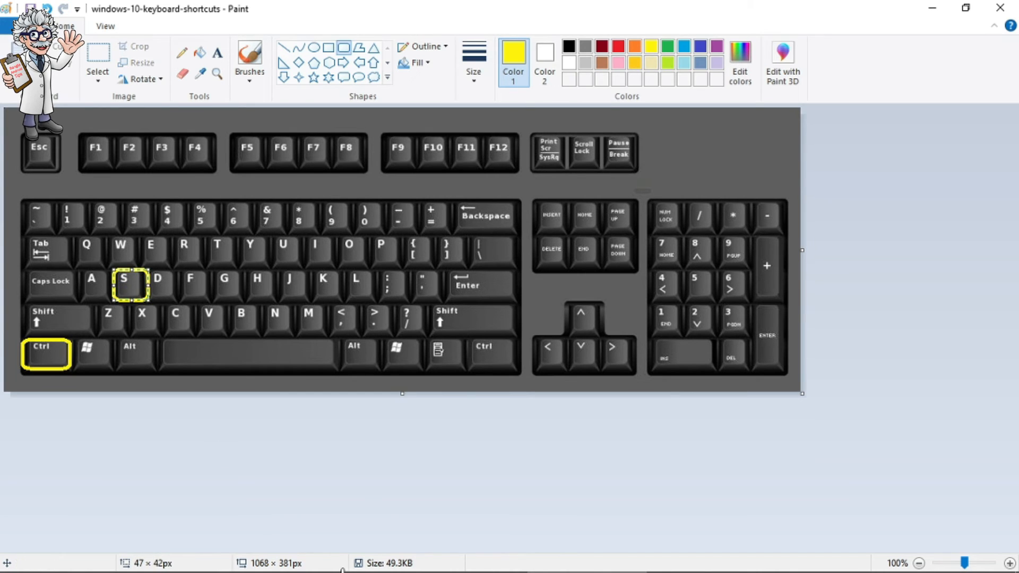
key("alt+Tab")
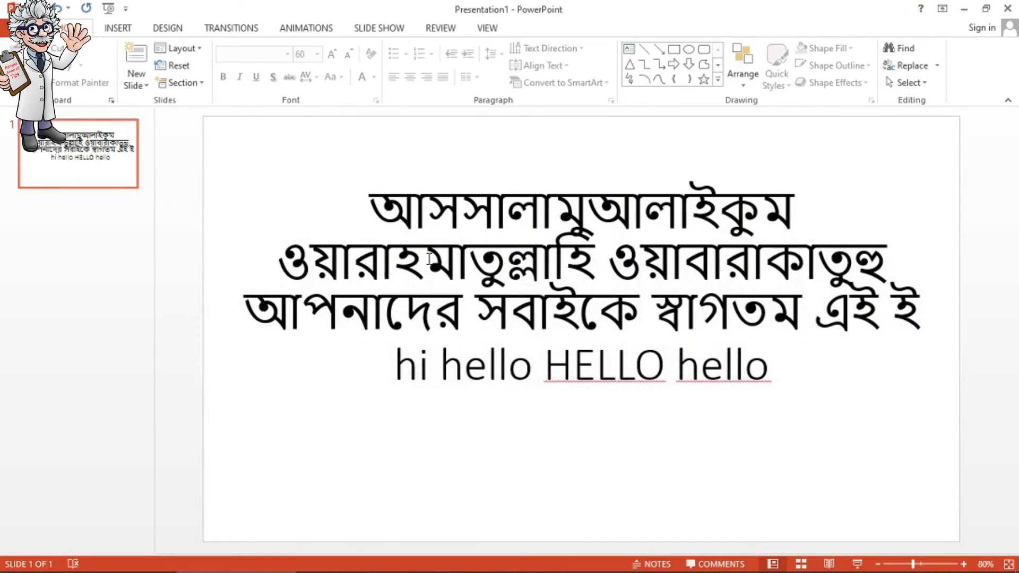
Issue the save command for the presentation, and close PowerPoint without saving the changes
key("ctrl+s")
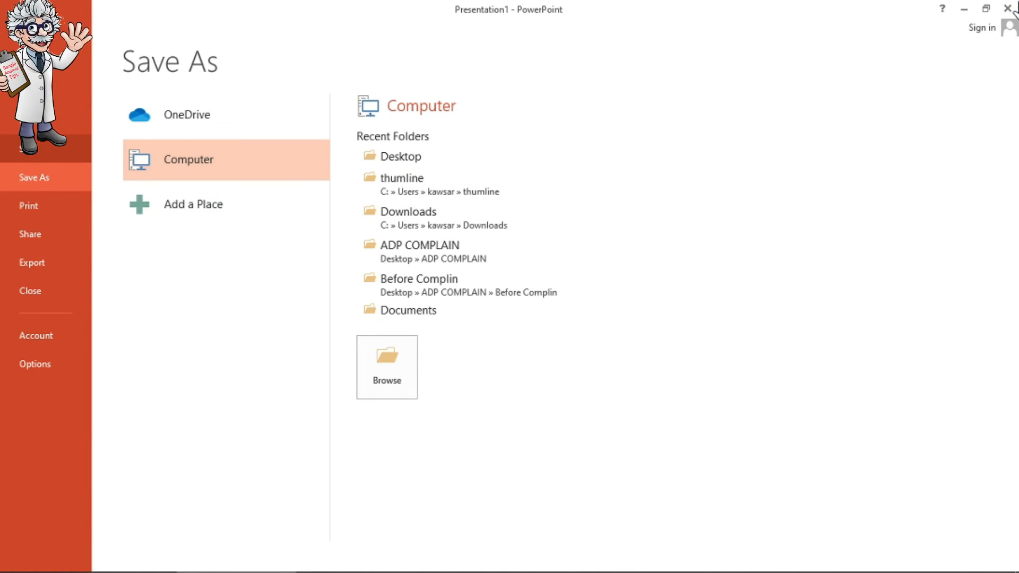
left_click(31, 291)
left_click(511, 323)
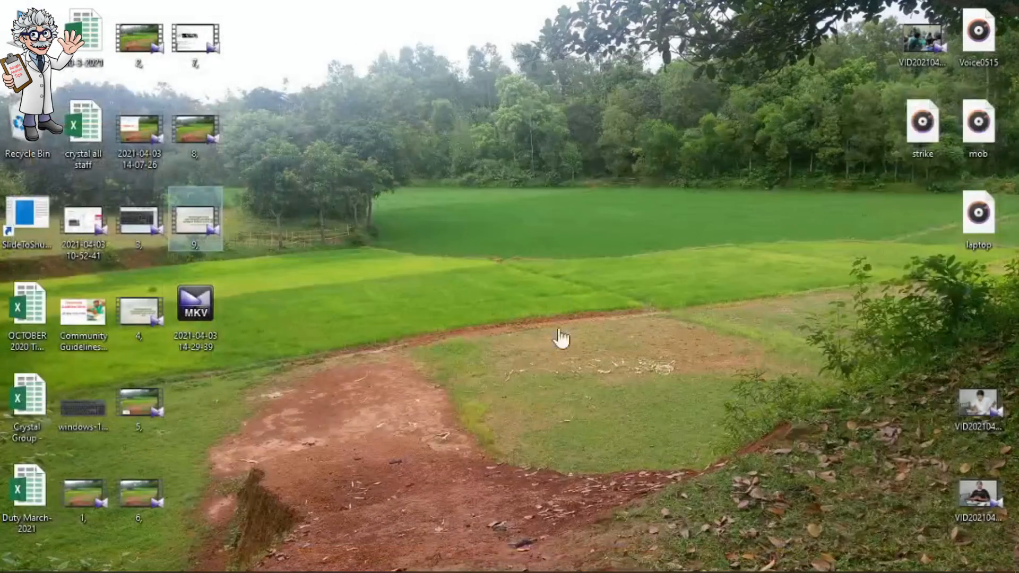
Switch to Paint and save the marked keyboard image
left_click(536, 565)
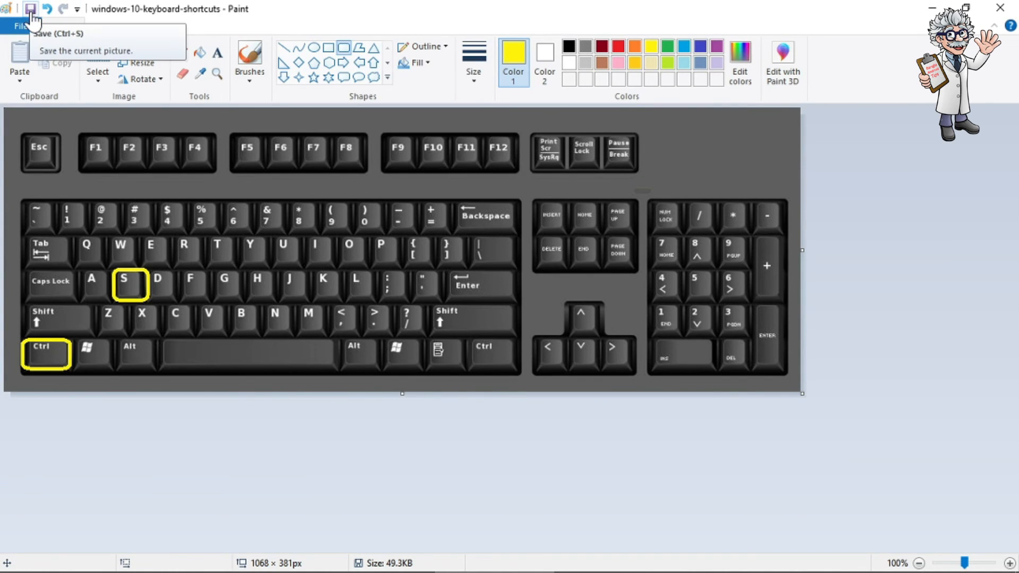
left_click(30, 14)
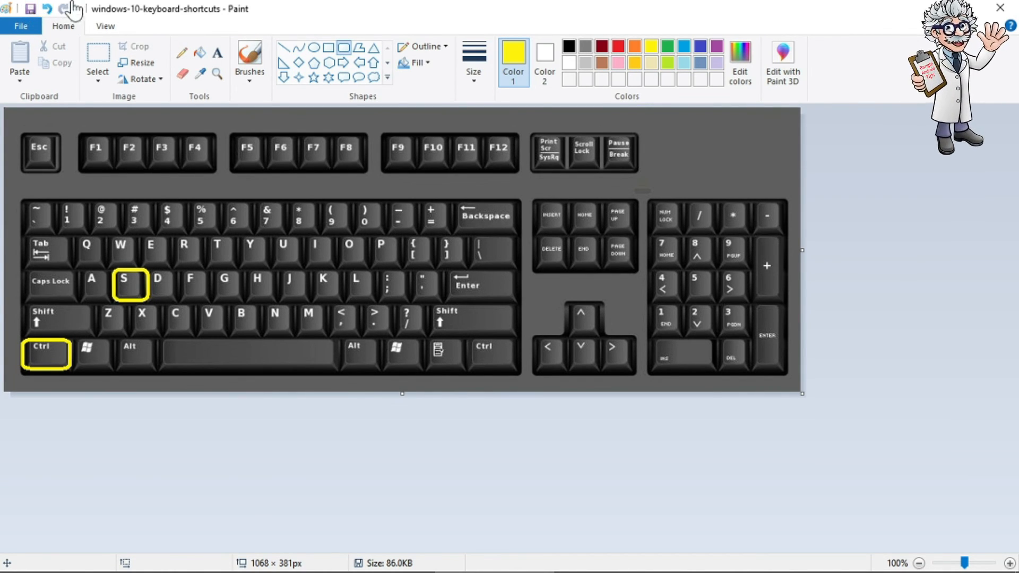